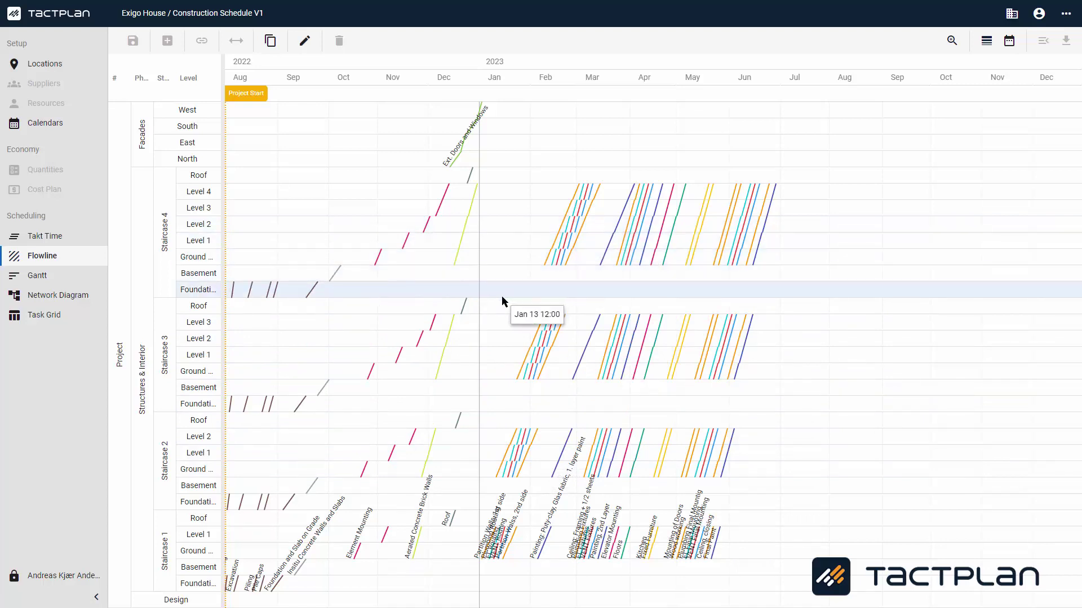
{"action": "left_click", "coordinate": [950, 40]}
{"action": "mouse_move", "coordinate": [865, 63]}
{"action": "left_mouse_down"}
{"action": "mouse_move", "coordinate": [908, 63]}
{"action": "mouse_move", "coordinate": [866, 63]}
{"action": "left_mouse_up"}
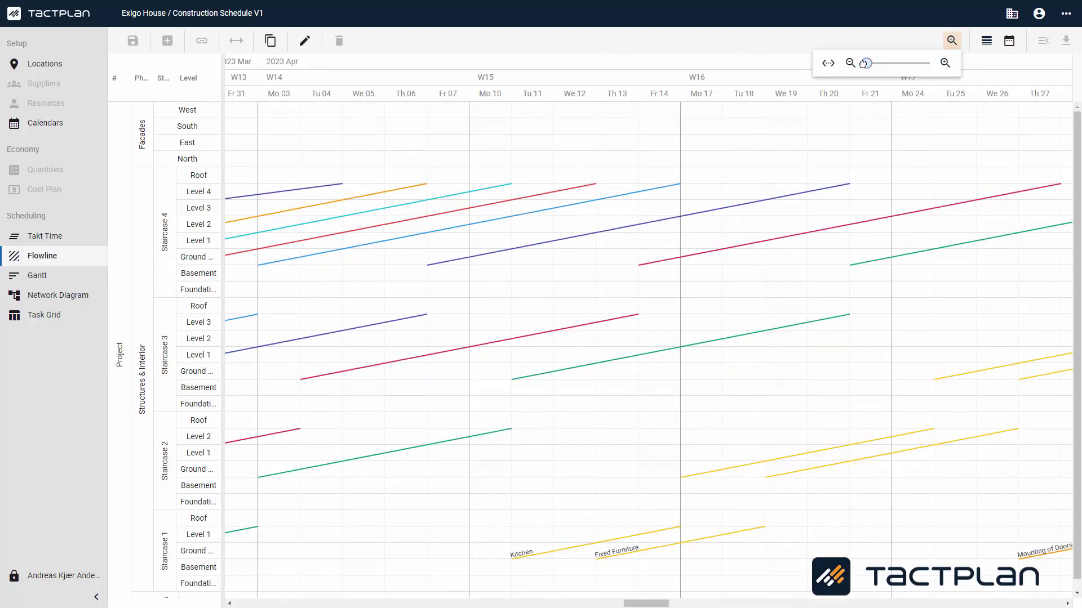
{"action": "left_click", "coordinate": [987, 39]}
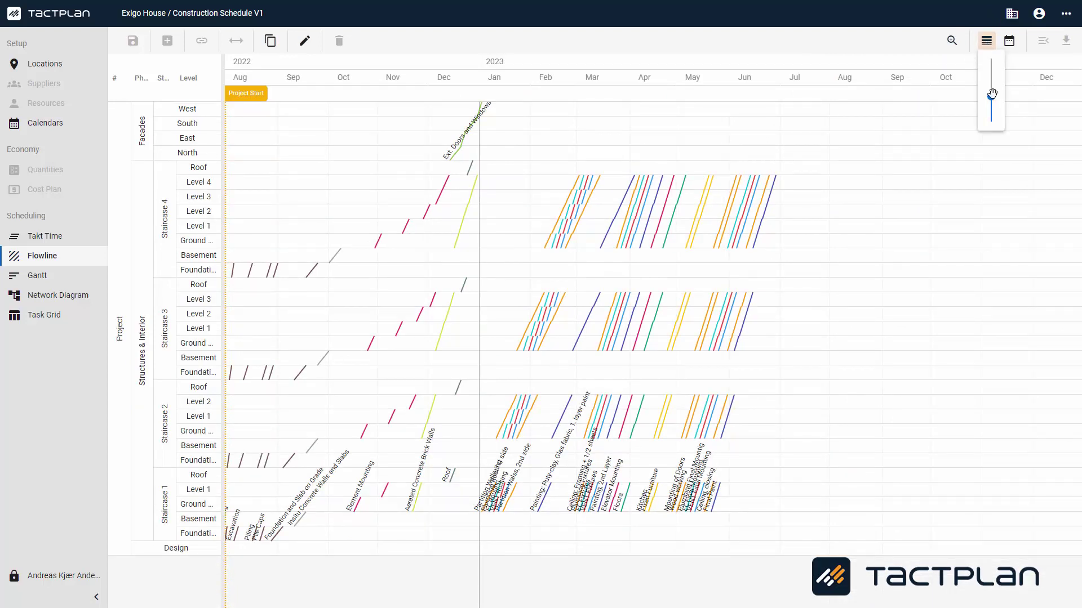
{"action": "mouse_move", "coordinate": [991, 92]}
{"action": "left_mouse_down"}
{"action": "mouse_move", "coordinate": [991, 61]}
{"action": "mouse_move", "coordinate": [991, 92]}
{"action": "left_mouse_up"}
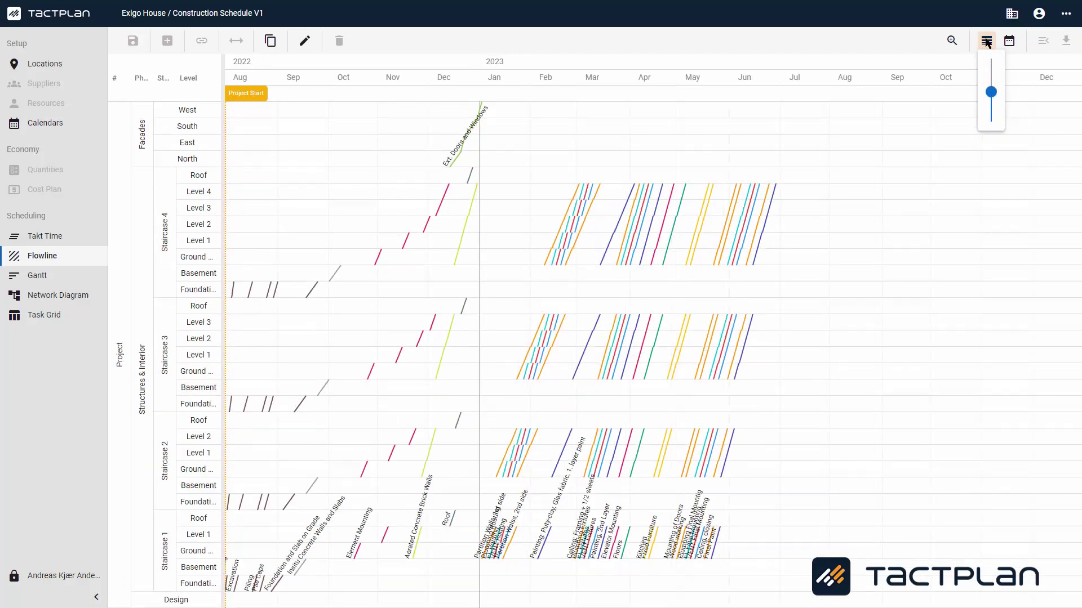
{"action": "left_click", "coordinate": [987, 43]}
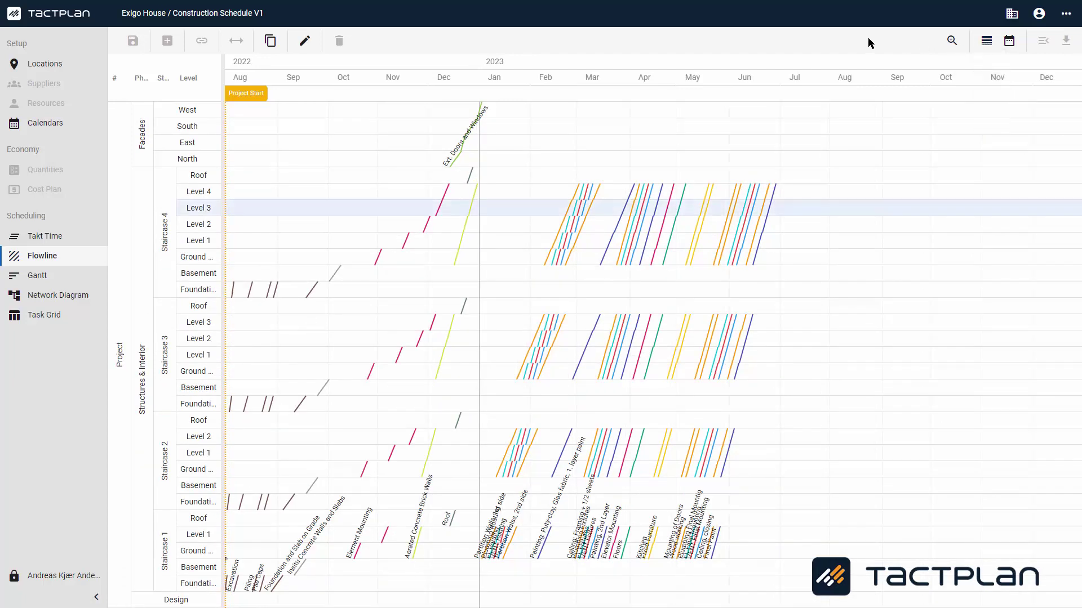
{"action": "left_click", "coordinate": [303, 50]}
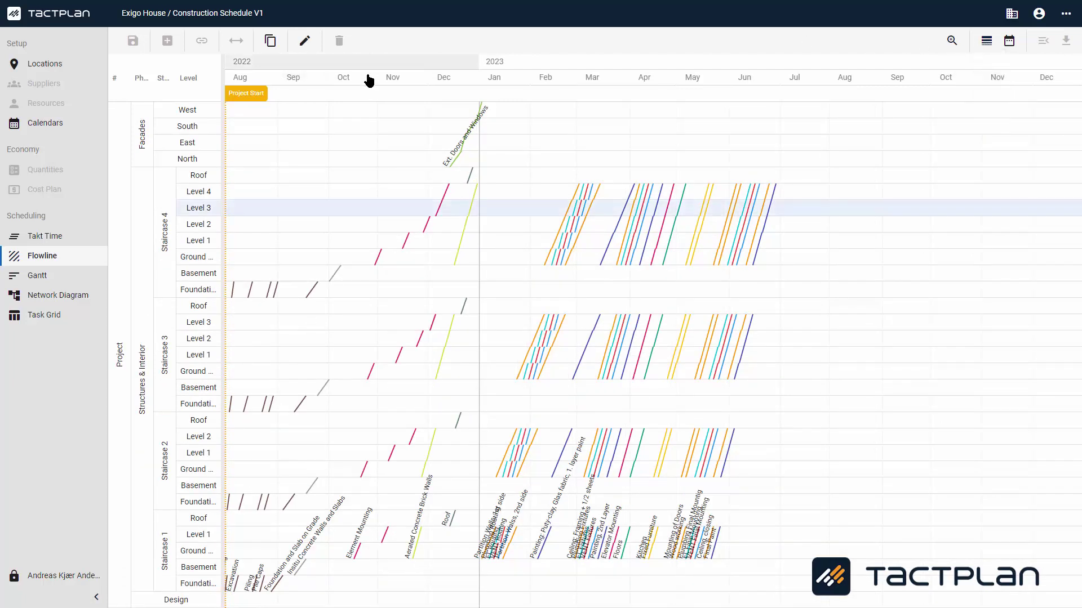
- Open the Aerated Concrete Brick Walls details, keeping the default calendar and yellow-green colour
{"action": "left_click", "coordinate": [467, 230]}
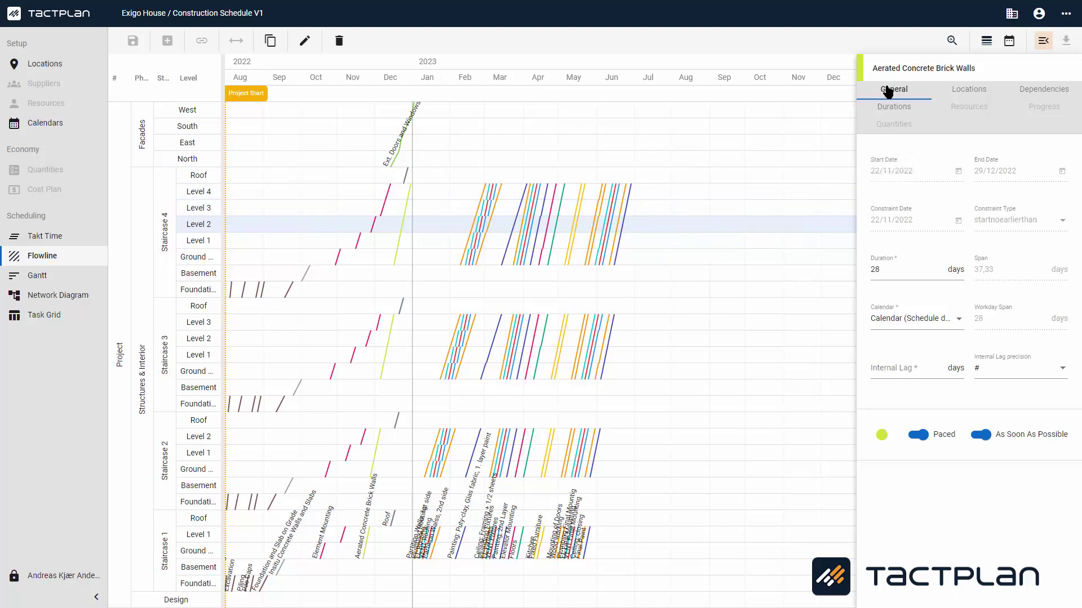
{"action": "mouse_move", "coordinate": [863, 175]}
{"action": "left_click", "coordinate": [949, 320]}
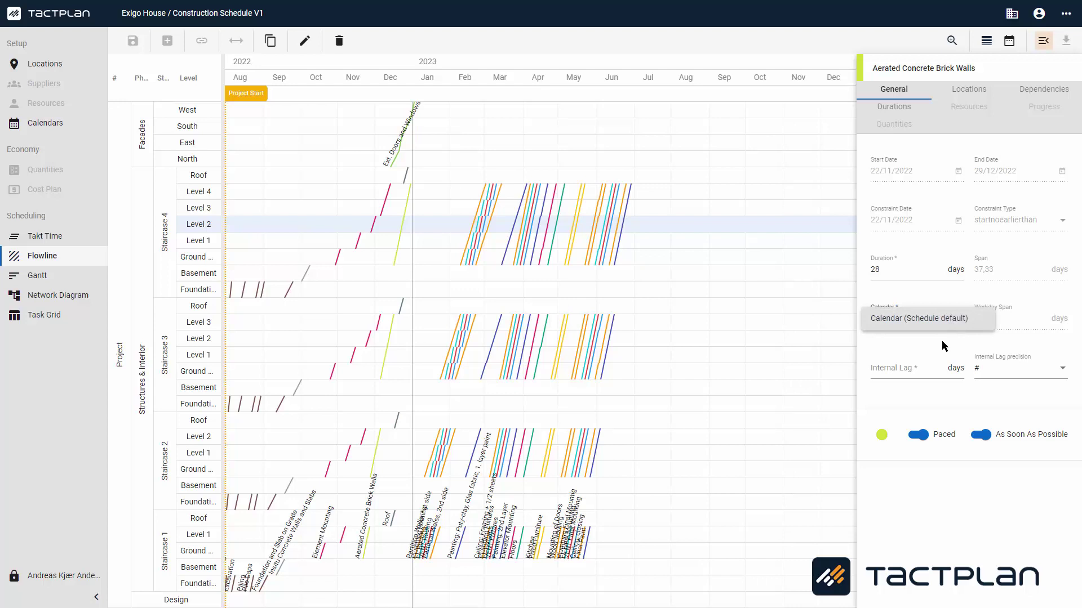
{"action": "left_click", "coordinate": [931, 350]}
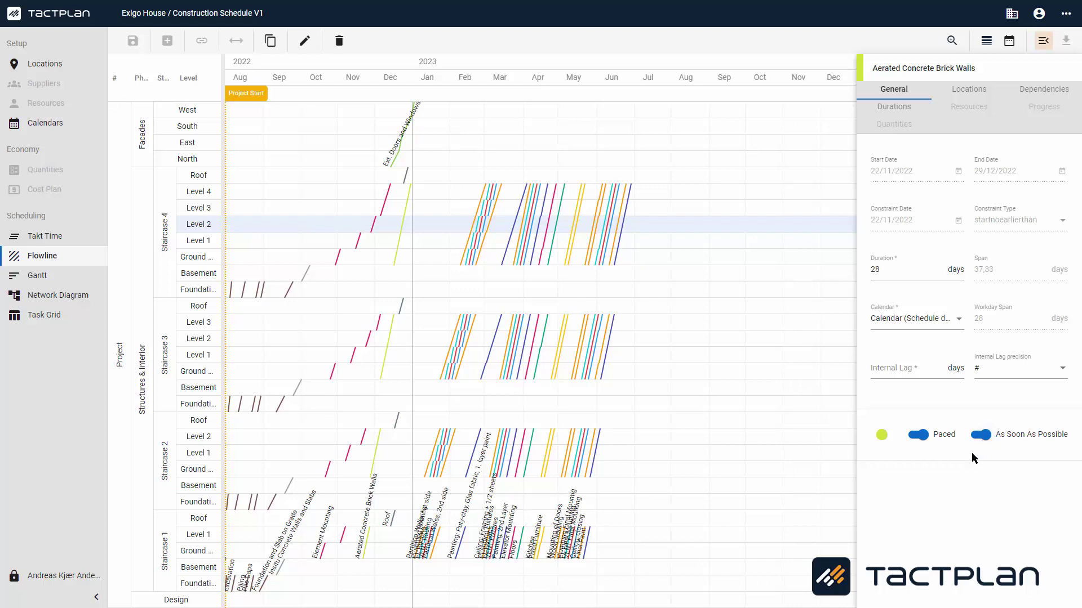
{"action": "left_click", "coordinate": [882, 439]}
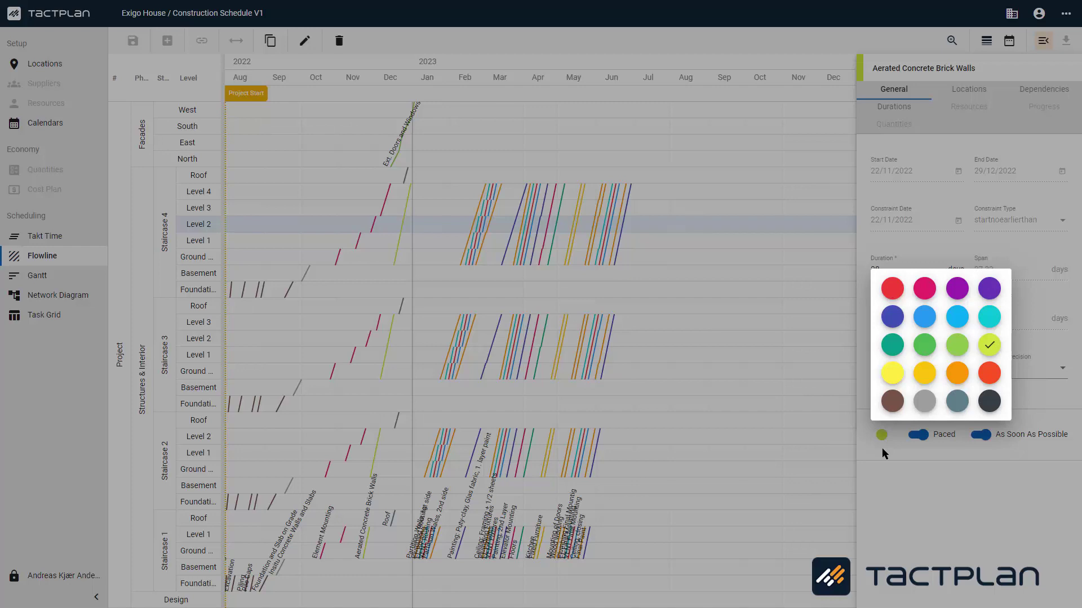
{"action": "left_click", "coordinate": [881, 448]}
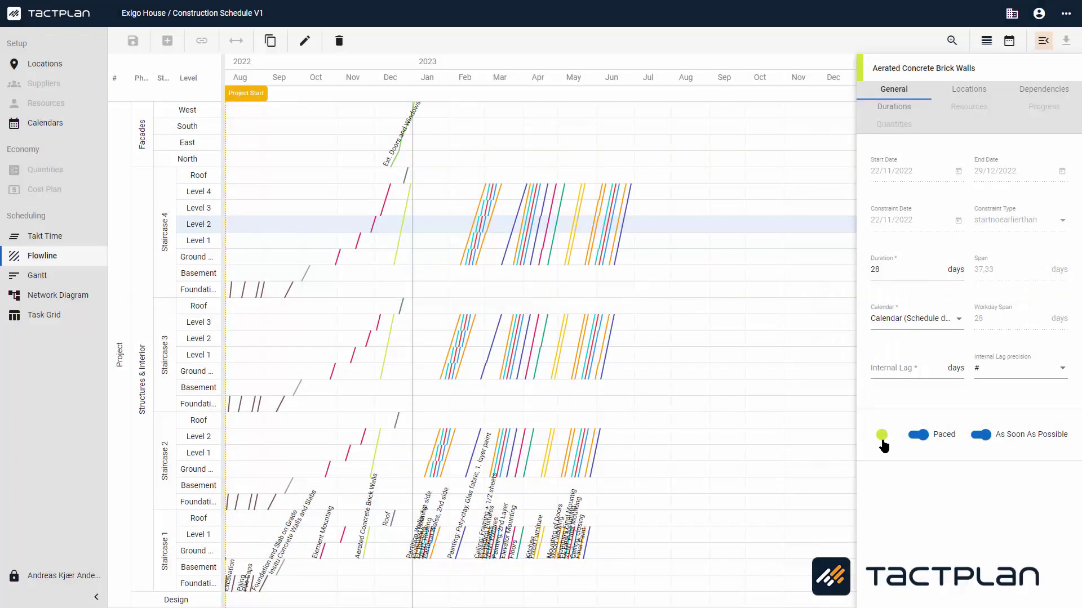
- Review the task's locations, removing and re-adding Staircase 1 Level 1
{"action": "left_click", "coordinate": [954, 92]}
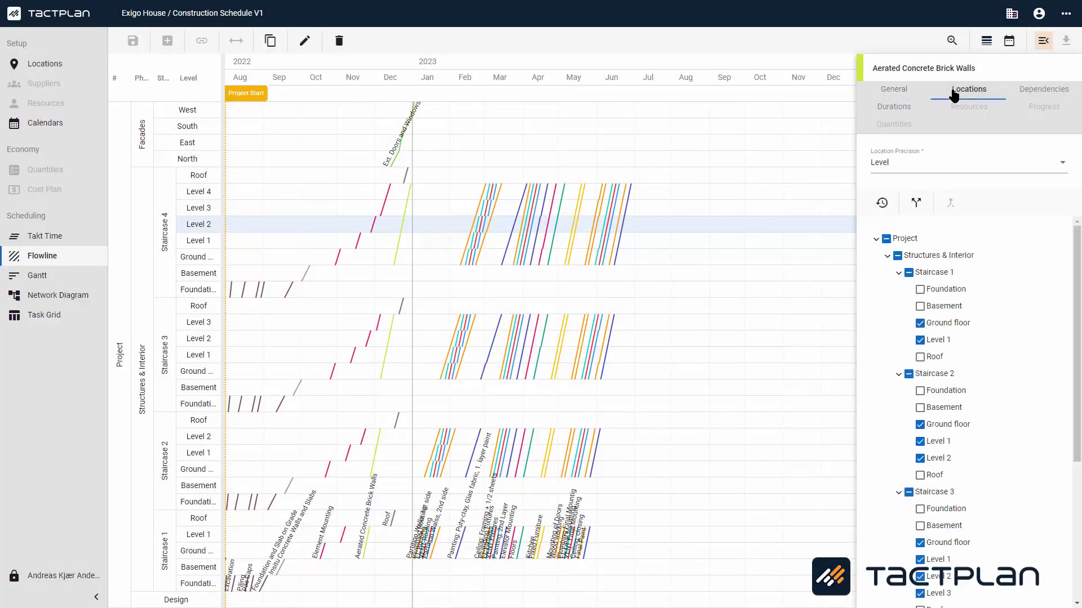
{"action": "scroll", "coordinate": [972, 265], "scroll_direction": "down", "scroll_amount": 1}
{"action": "scroll", "coordinate": [972, 266], "scroll_direction": "down", "scroll_amount": 3}
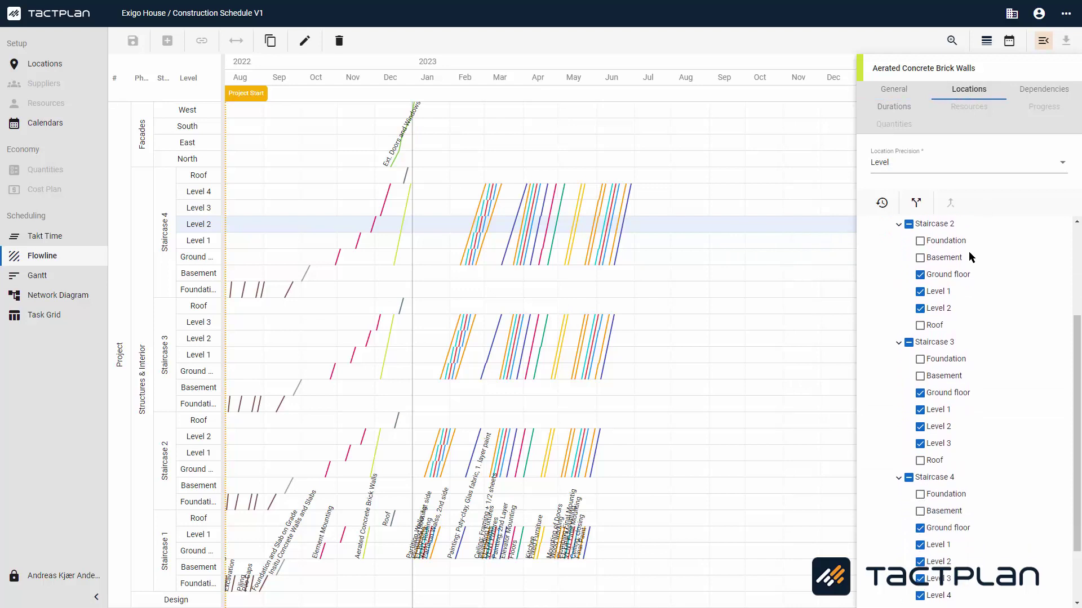
{"action": "scroll", "coordinate": [968, 252], "scroll_direction": "up", "scroll_amount": 3}
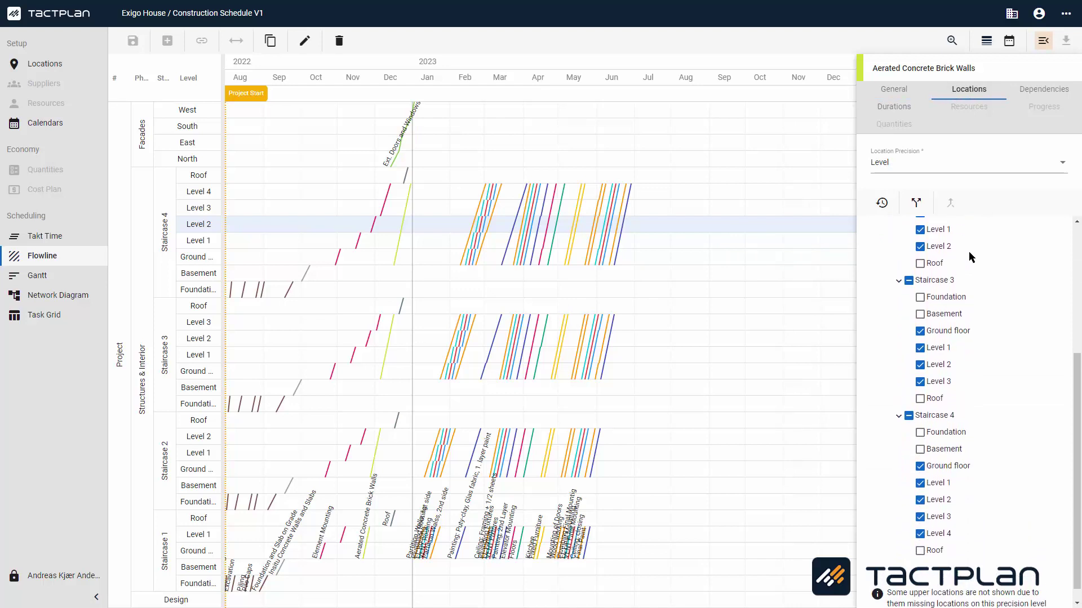
{"action": "left_click", "coordinate": [920, 262]}
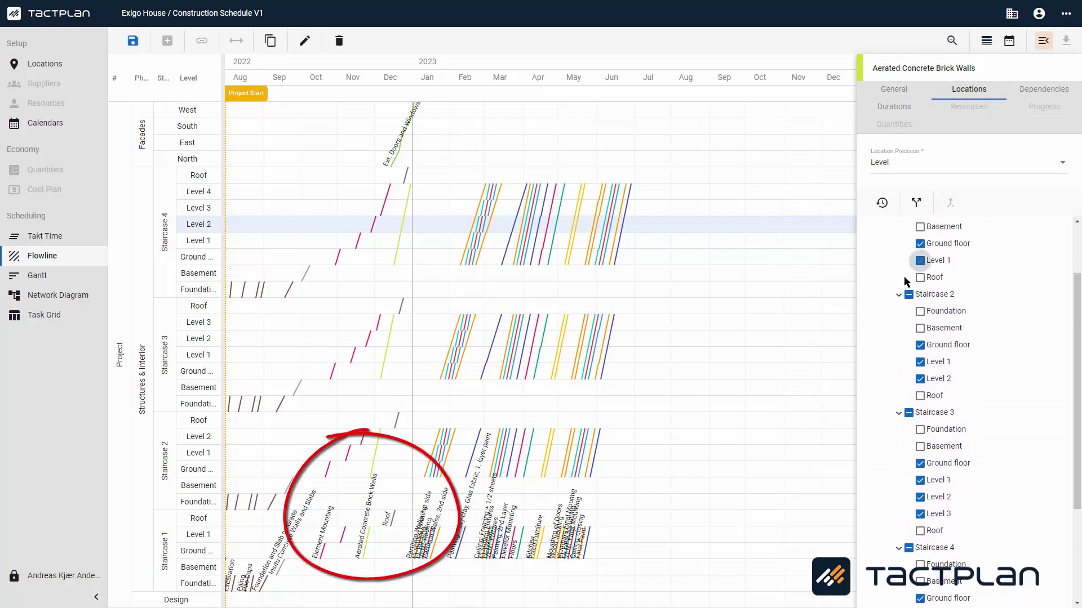
{"action": "left_click", "coordinate": [922, 261]}
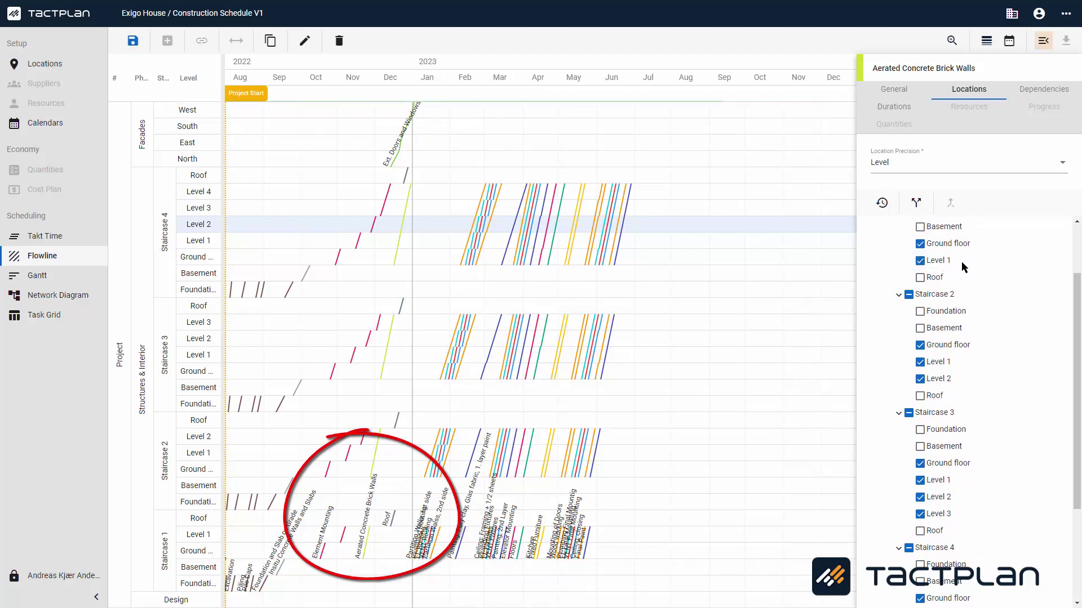
{"action": "scroll", "coordinate": [962, 263], "scroll_direction": "up", "scroll_amount": 1}
{"action": "scroll", "coordinate": [961, 262], "scroll_direction": "up", "scroll_amount": 3}
- Split the task into two subtasks for Staircase 1 Ground floor and Level 1
{"action": "left_click", "coordinate": [916, 203]}
{"action": "left_click", "coordinate": [920, 312]}
{"action": "left_click", "coordinate": [920, 329]}
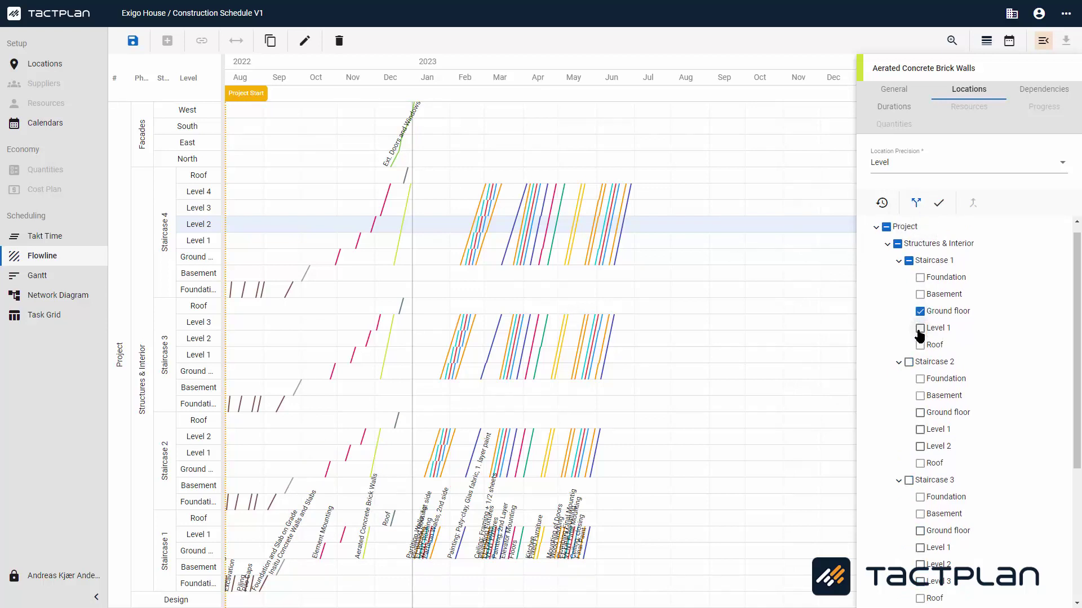
{"action": "left_click", "coordinate": [939, 203]}
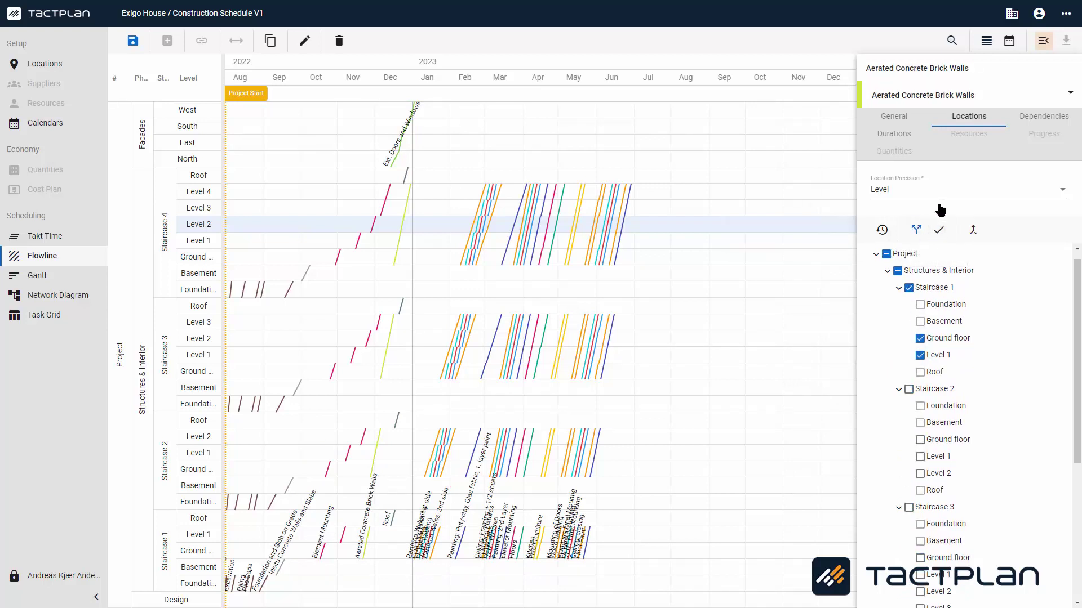
{"action": "left_click", "coordinate": [937, 231]}
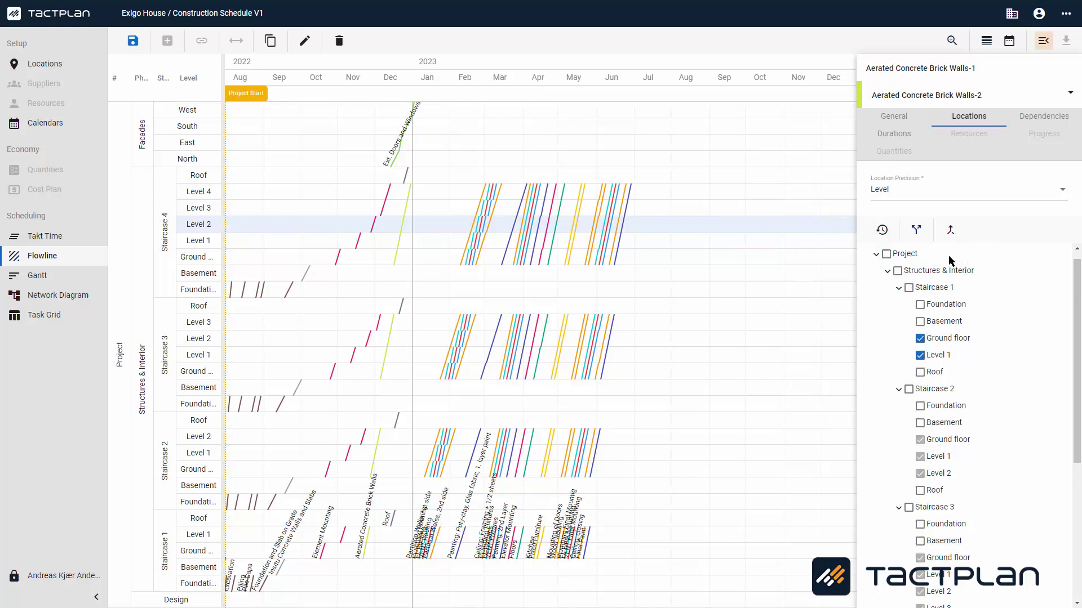
- Merge both subtasks back into one task and show its dependencies
{"action": "left_click", "coordinate": [951, 230]}
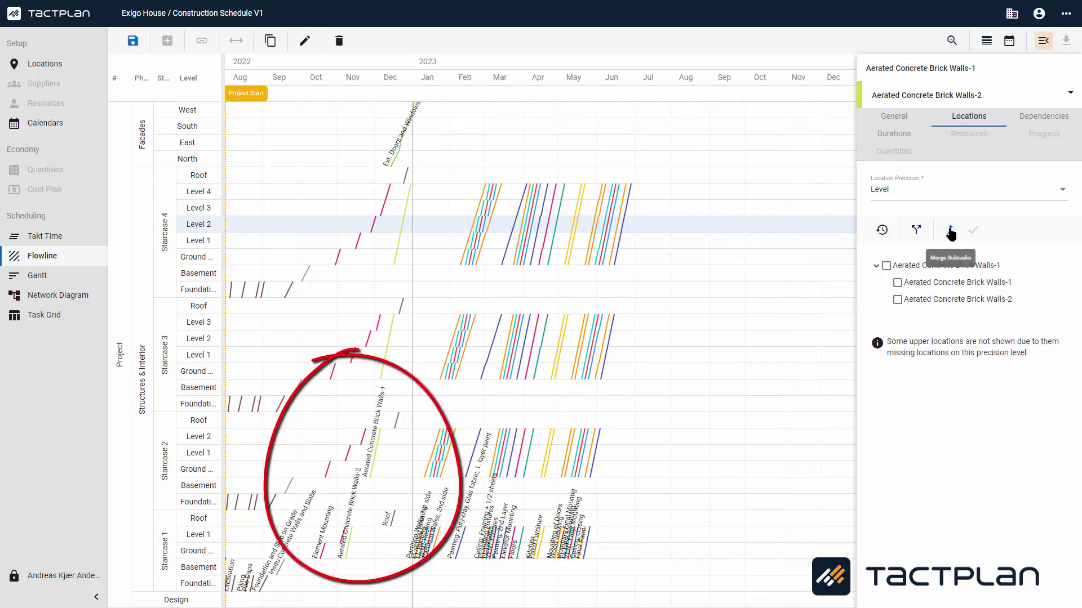
{"action": "left_click", "coordinate": [897, 283]}
{"action": "left_click", "coordinate": [897, 300]}
{"action": "left_click", "coordinate": [974, 231]}
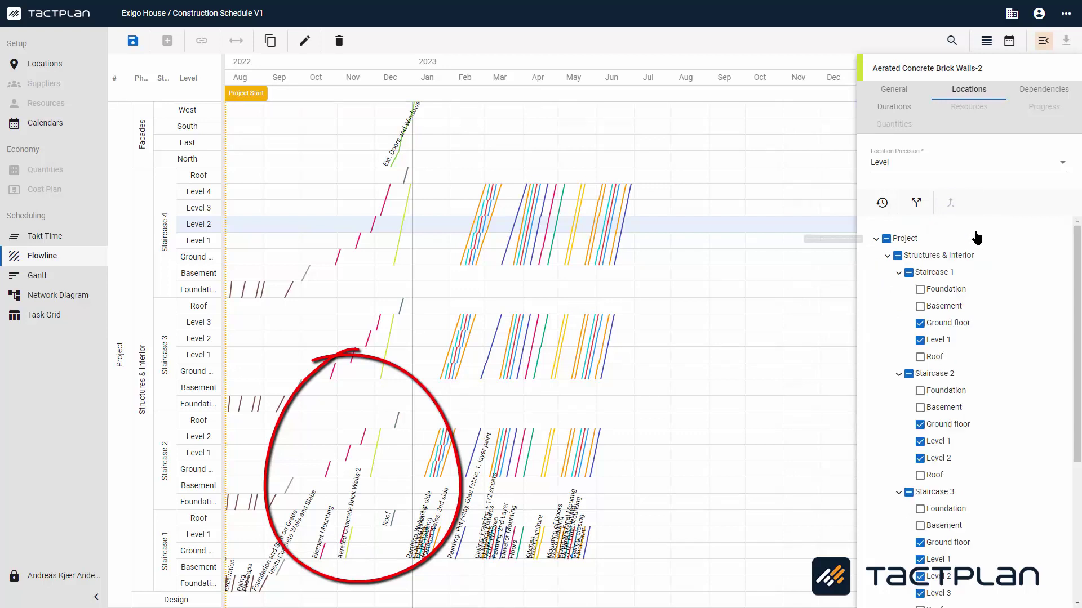
{"action": "left_click", "coordinate": [1037, 92]}
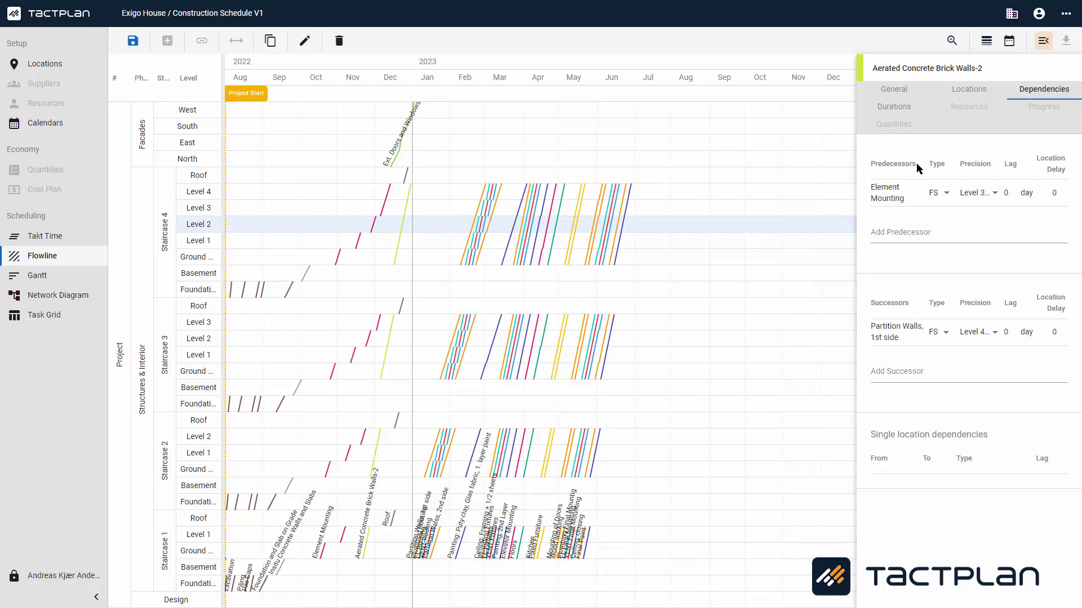
- Browse the predecessor task list without adding a predecessor
{"action": "left_click", "coordinate": [906, 233]}
{"action": "scroll", "coordinate": [914, 259], "scroll_direction": "down", "scroll_amount": 5}
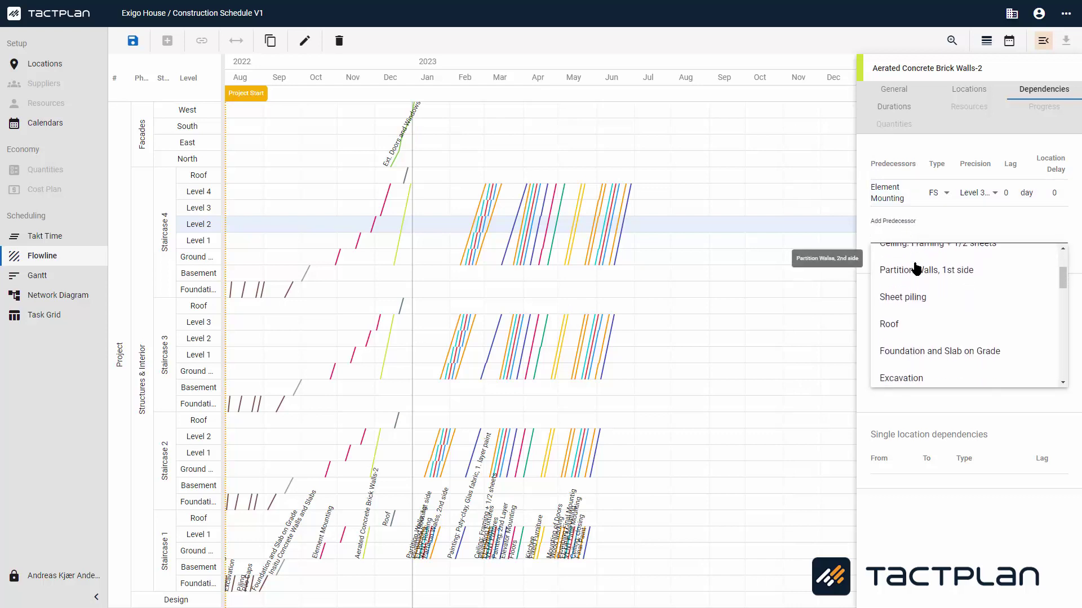
{"action": "scroll", "coordinate": [915, 268], "scroll_direction": "down", "scroll_amount": 5}
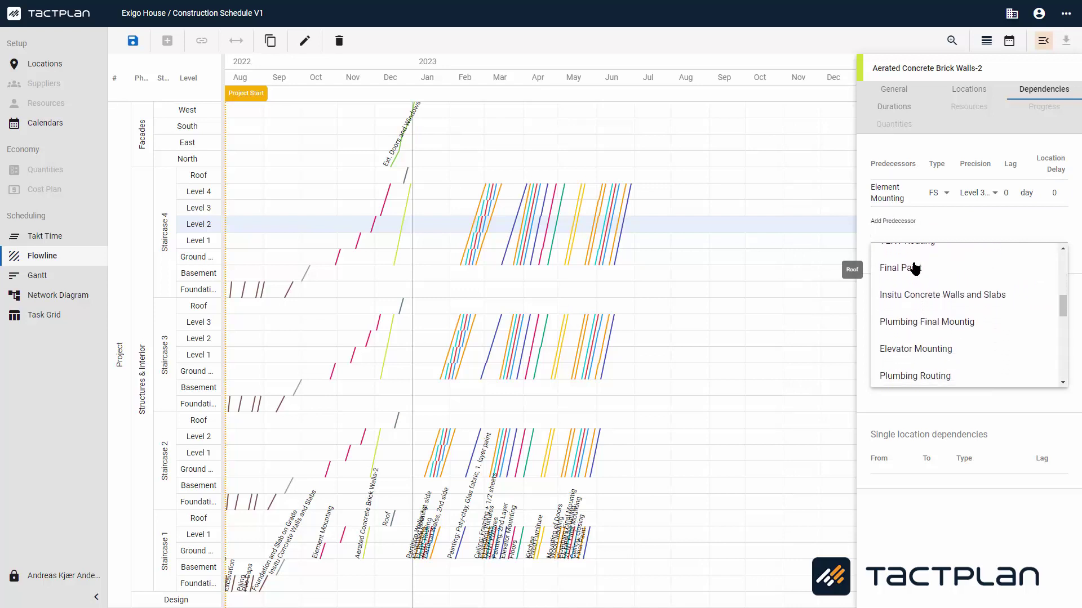
{"action": "scroll", "coordinate": [914, 268], "scroll_direction": "down", "scroll_amount": 5}
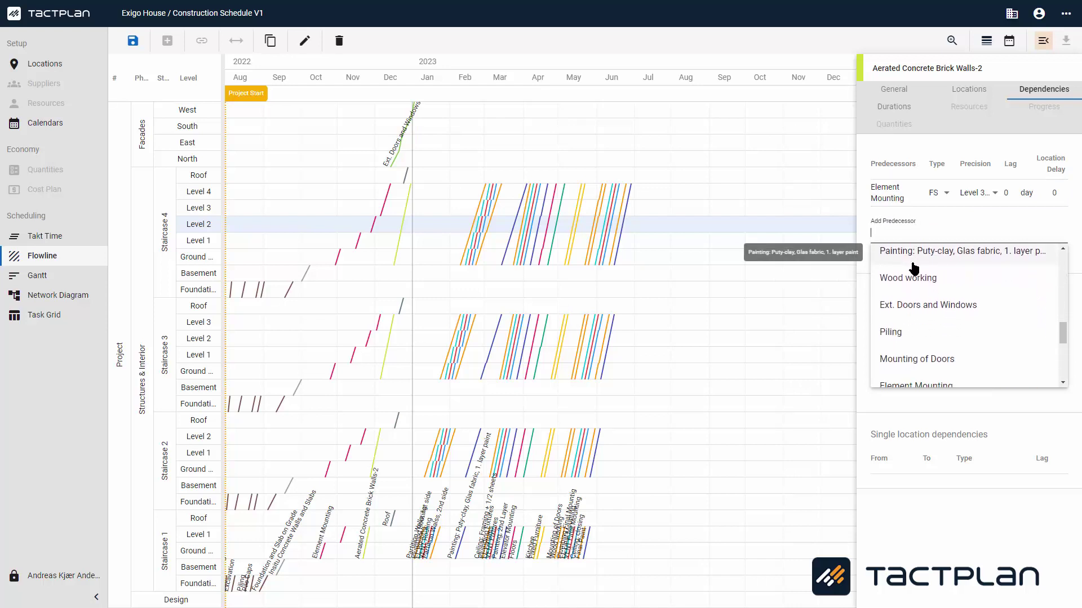
{"action": "scroll", "coordinate": [914, 268], "scroll_direction": "down", "scroll_amount": 3}
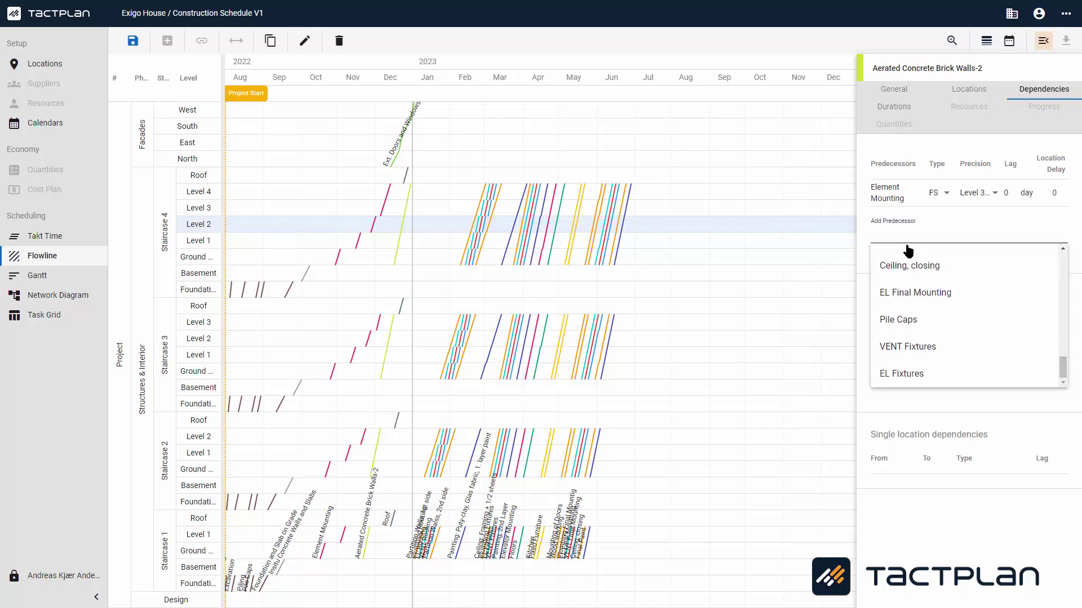
{"action": "left_click", "coordinate": [898, 397]}
- Keep the successor's finish-to-start type and precision unchanged, and show per-location durations
{"action": "left_click", "coordinate": [901, 372]}
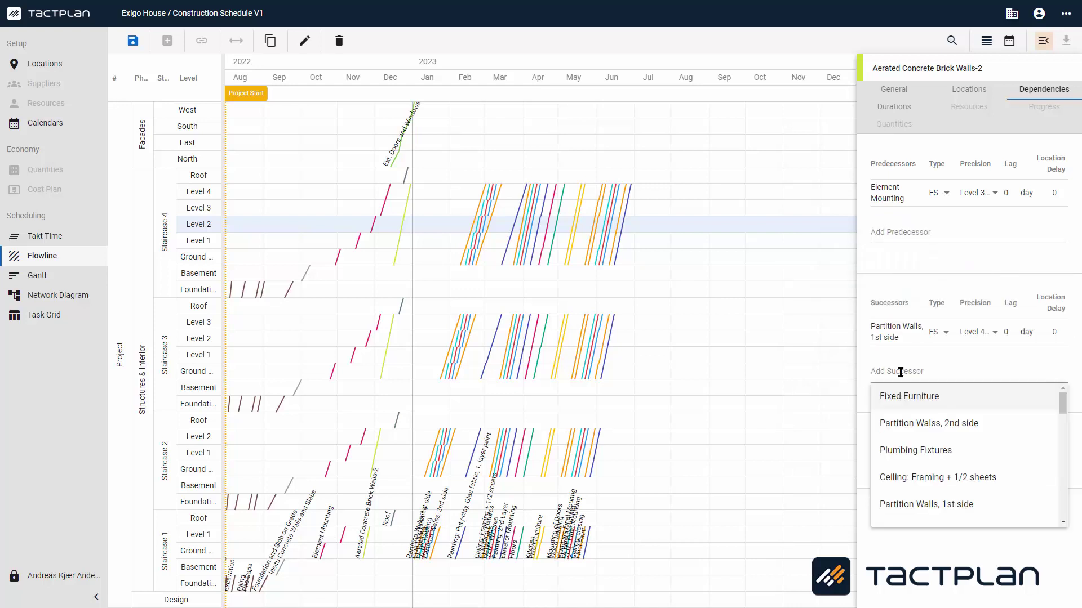
{"action": "scroll", "coordinate": [899, 396], "scroll_direction": "down", "scroll_amount": 3}
{"action": "scroll", "coordinate": [903, 396], "scroll_direction": "down", "scroll_amount": 6}
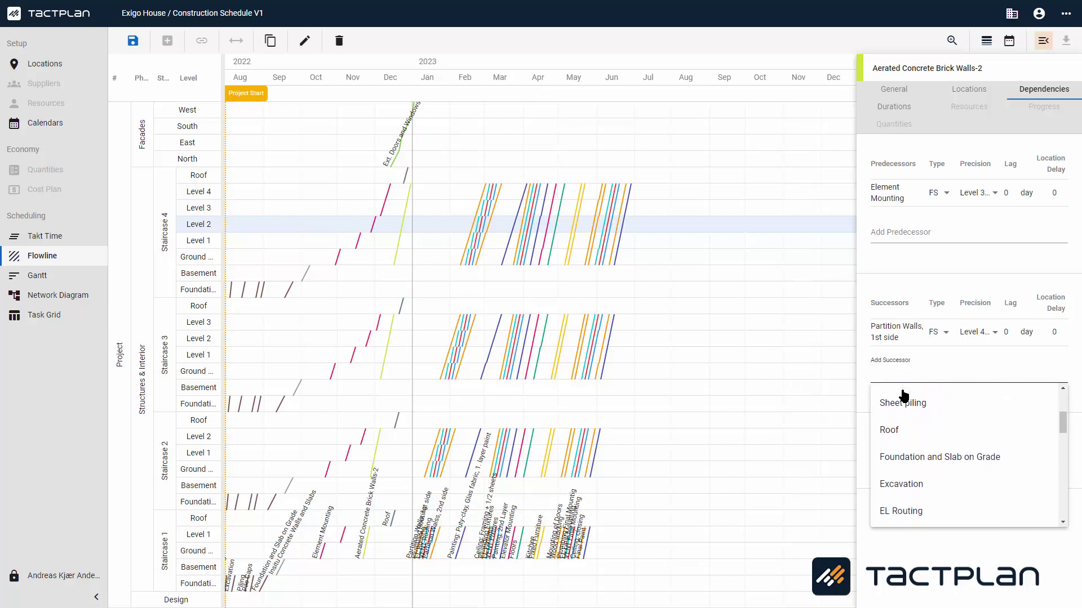
{"action": "scroll", "coordinate": [903, 396], "scroll_direction": "down", "scroll_amount": 5}
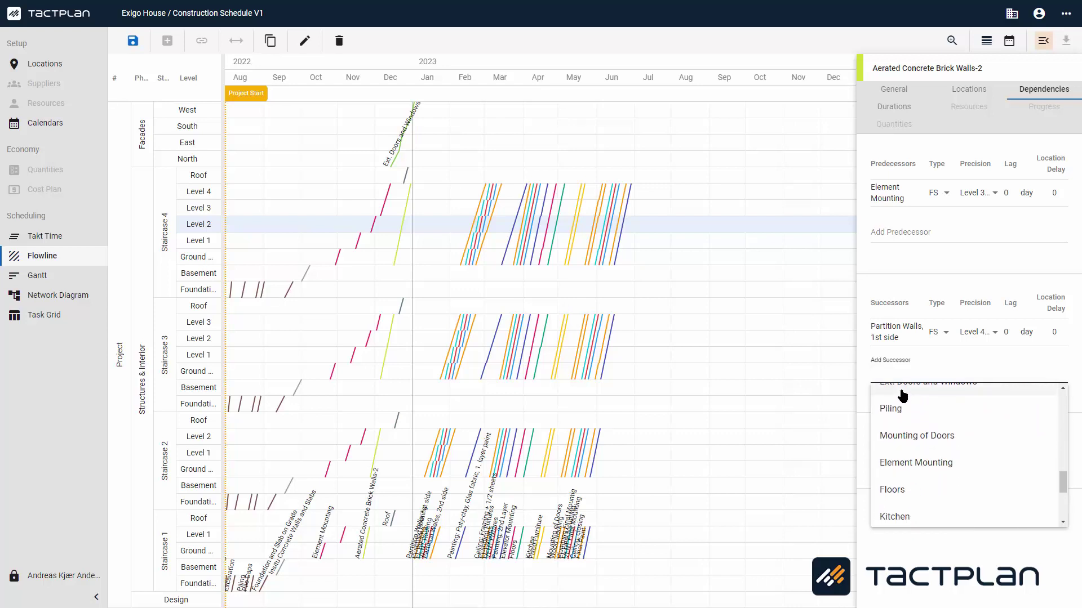
{"action": "left_click", "coordinate": [944, 337]}
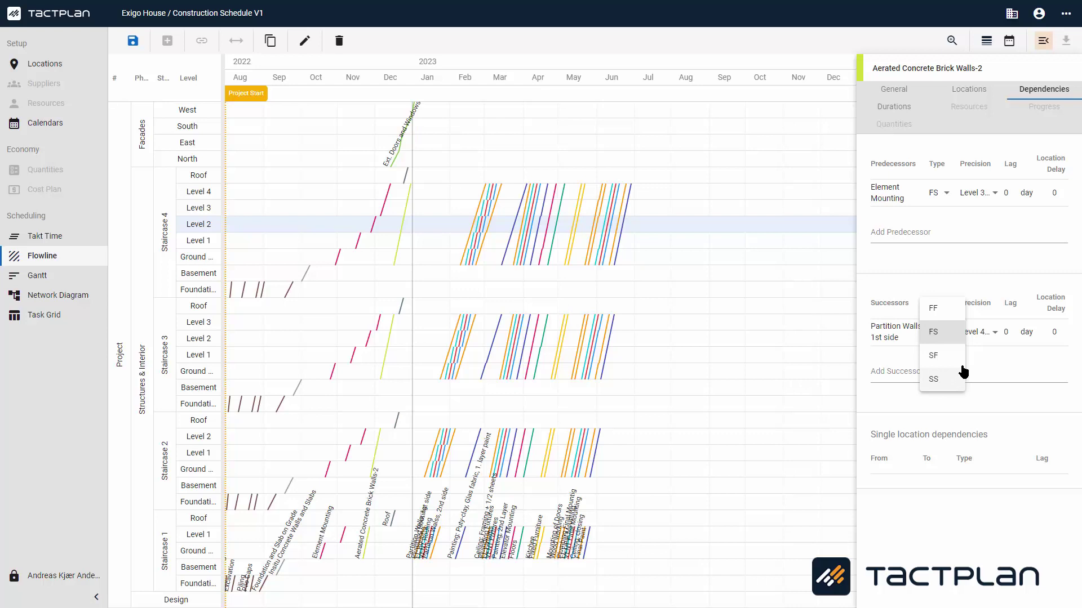
{"action": "left_click", "coordinate": [983, 337]}
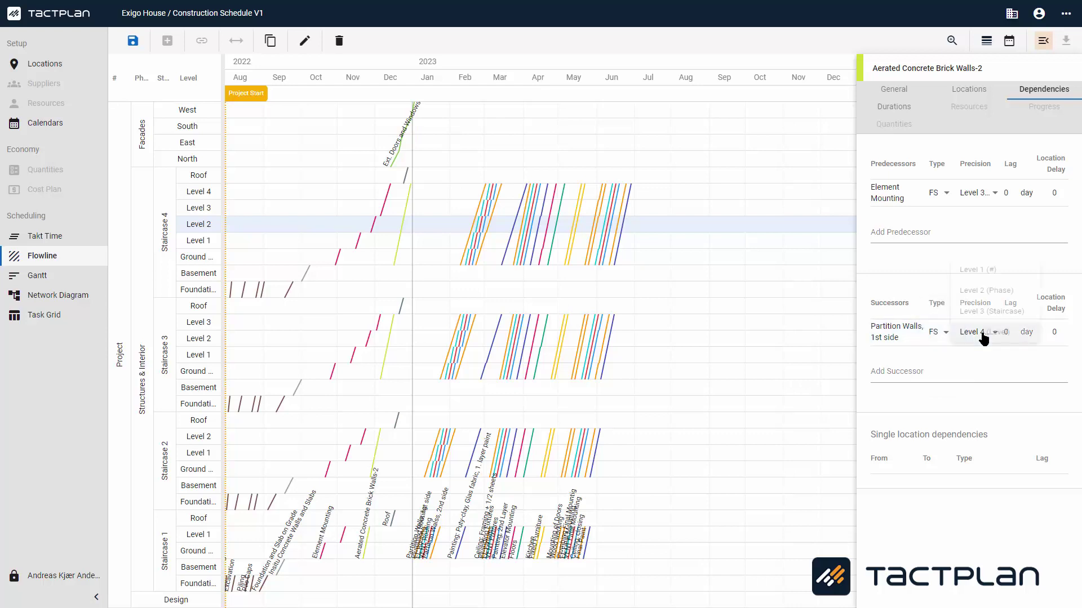
{"action": "left_click", "coordinate": [983, 336]}
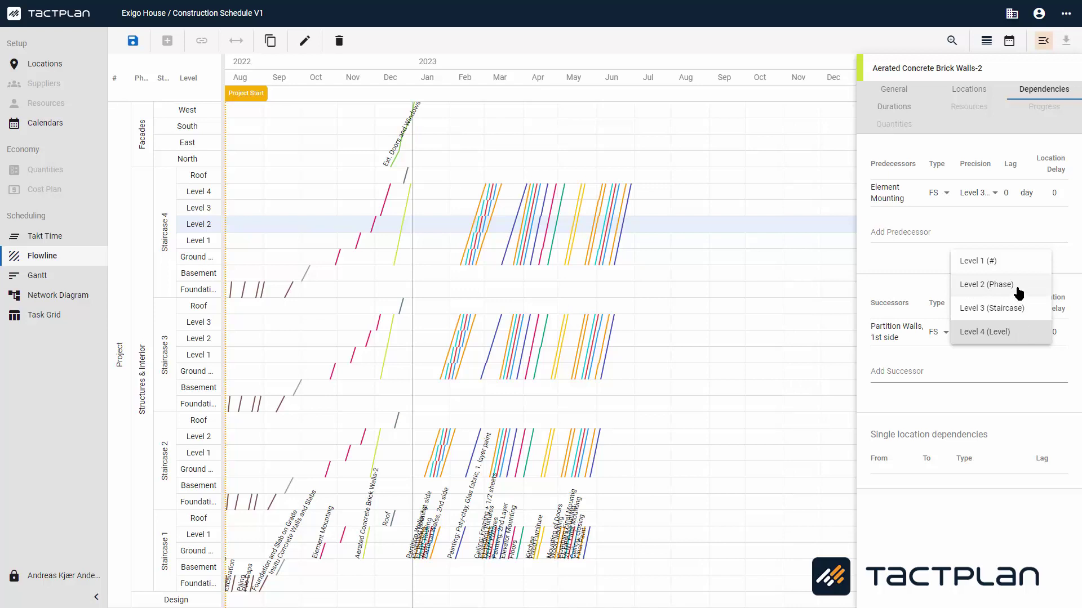
{"action": "left_click", "coordinate": [1014, 229]}
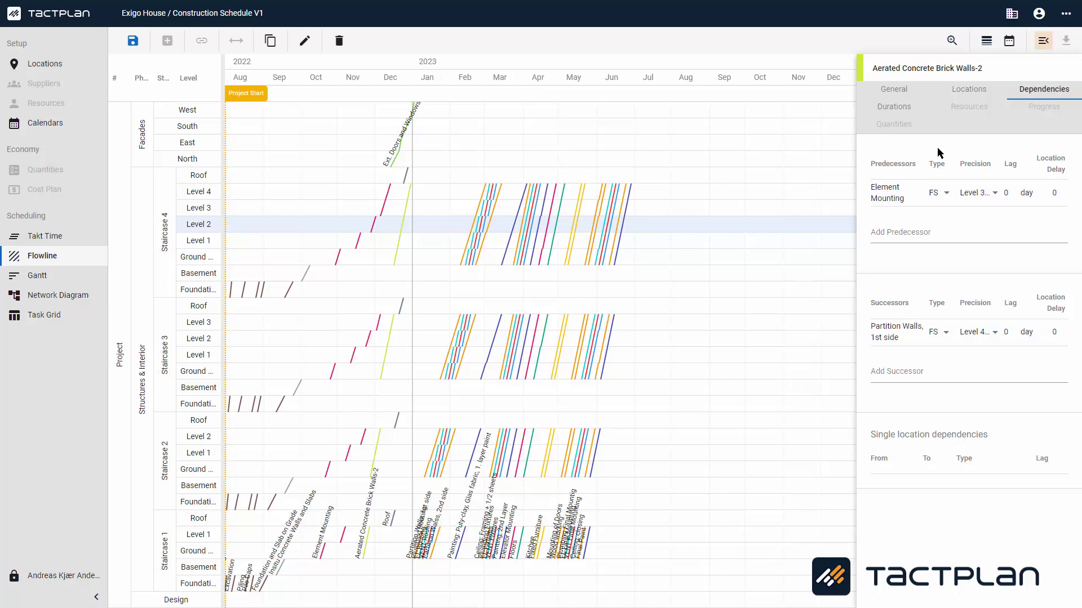
{"action": "left_click", "coordinate": [908, 107]}
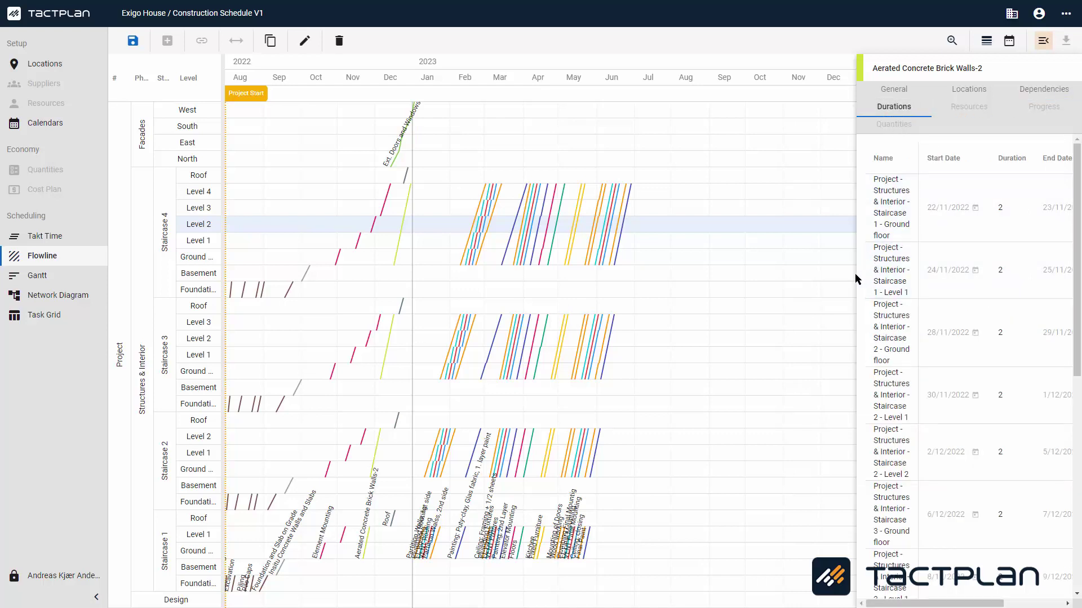
- Drag the task details panel wider and switch to the Takt Time view
{"action": "left_click_drag", "start_coordinate": [784, 277], "coordinate": [661, 280]}
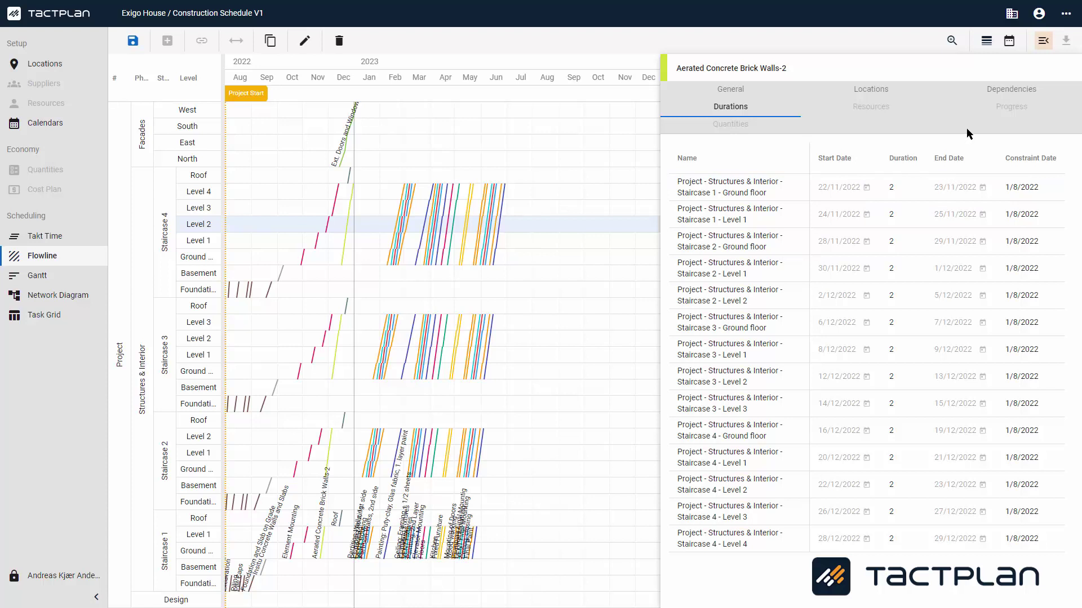
{"action": "left_click", "coordinate": [75, 243]}
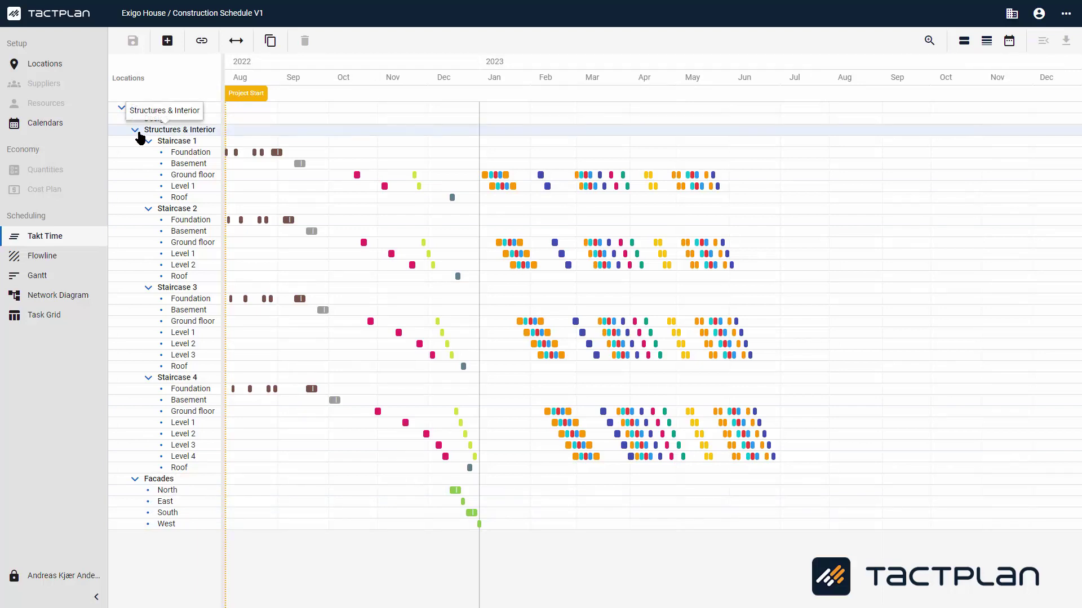
- Collapse and re-expand the staircase, Facades and Structures & Interior location groups
{"action": "left_click", "coordinate": [147, 141]}
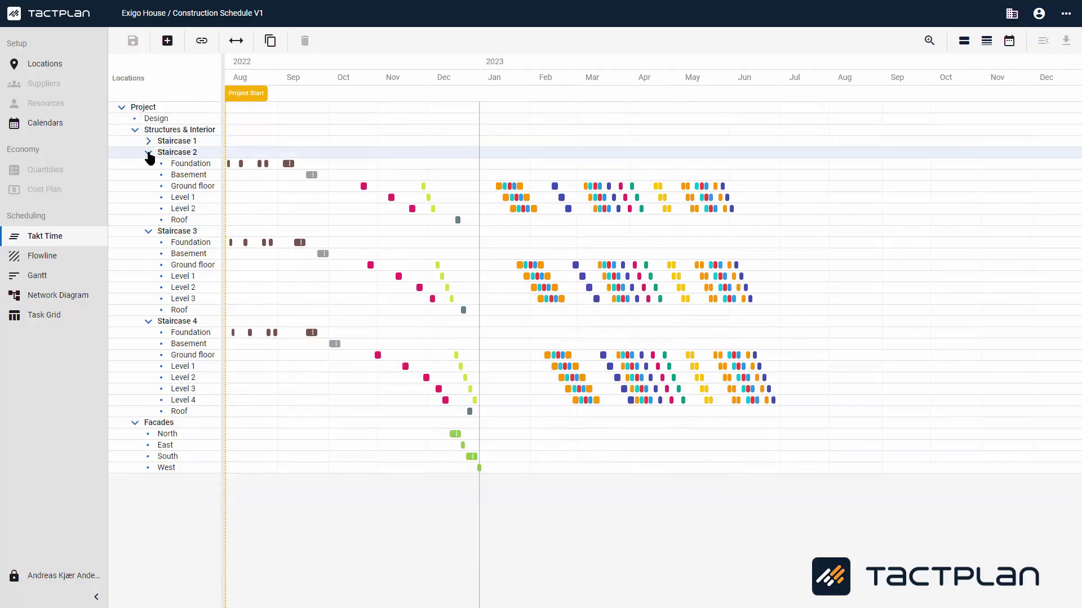
{"action": "left_click", "coordinate": [148, 153]}
{"action": "left_click", "coordinate": [149, 163]}
{"action": "left_click", "coordinate": [136, 278]}
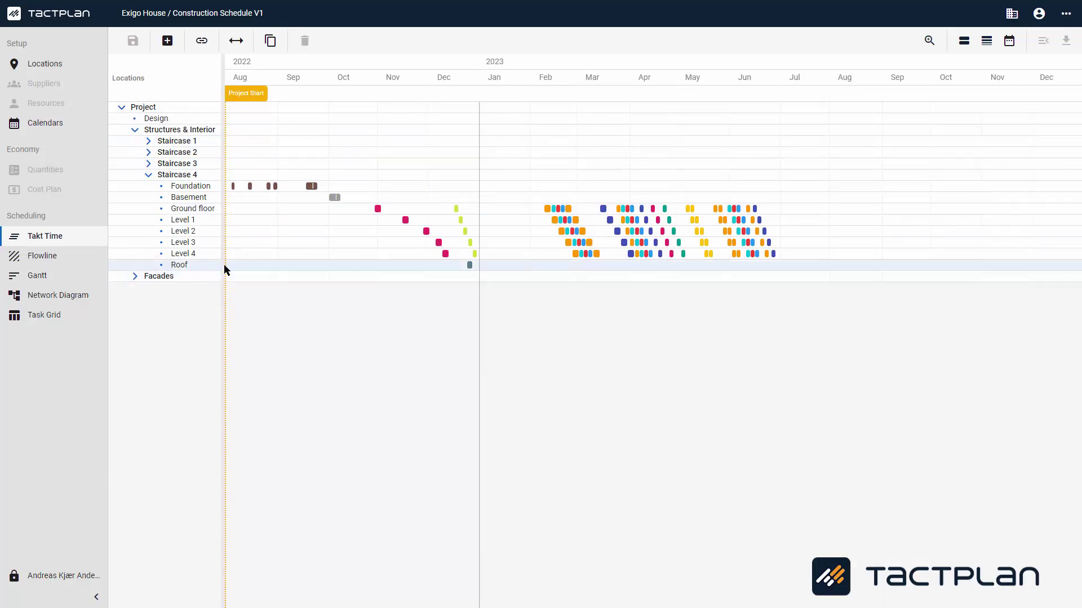
{"action": "left_click", "coordinate": [135, 130]}
{"action": "left_click", "coordinate": [136, 131]}
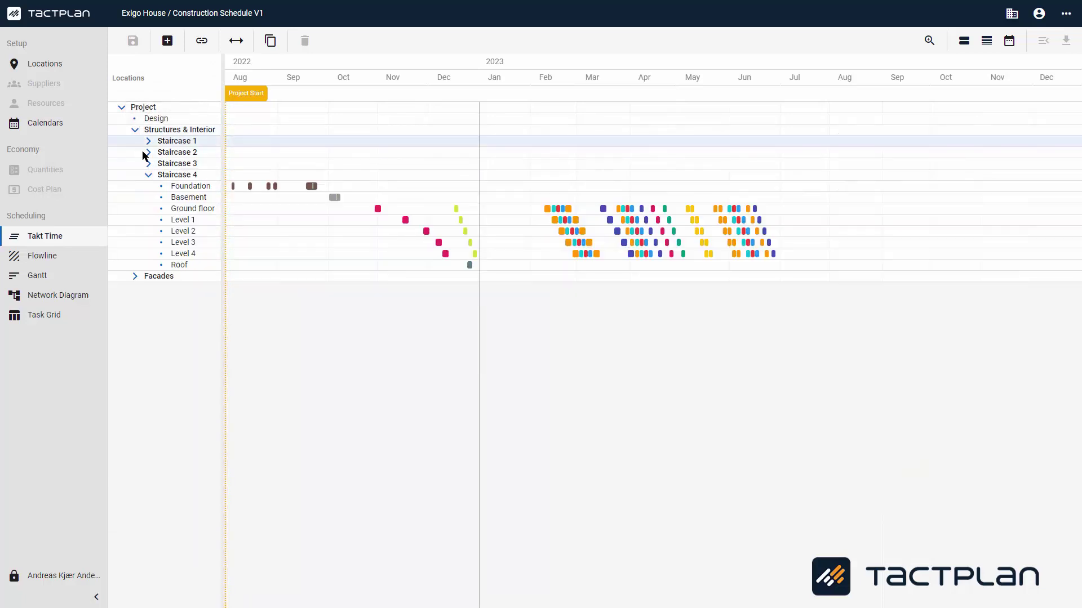
{"action": "left_click", "coordinate": [149, 163]}
{"action": "left_click", "coordinate": [148, 151]}
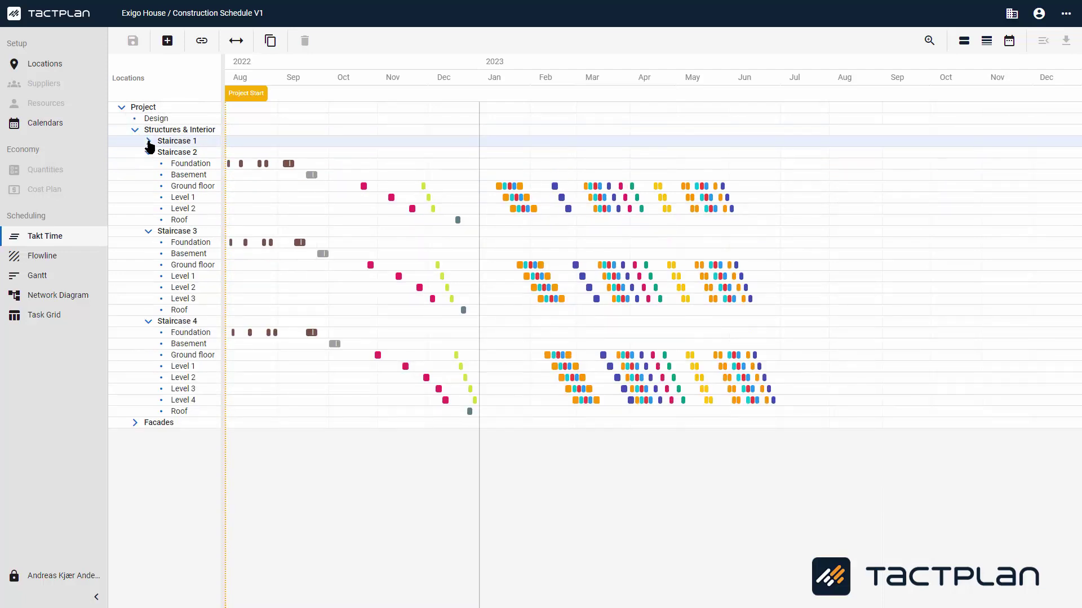
{"action": "left_click", "coordinate": [148, 142]}
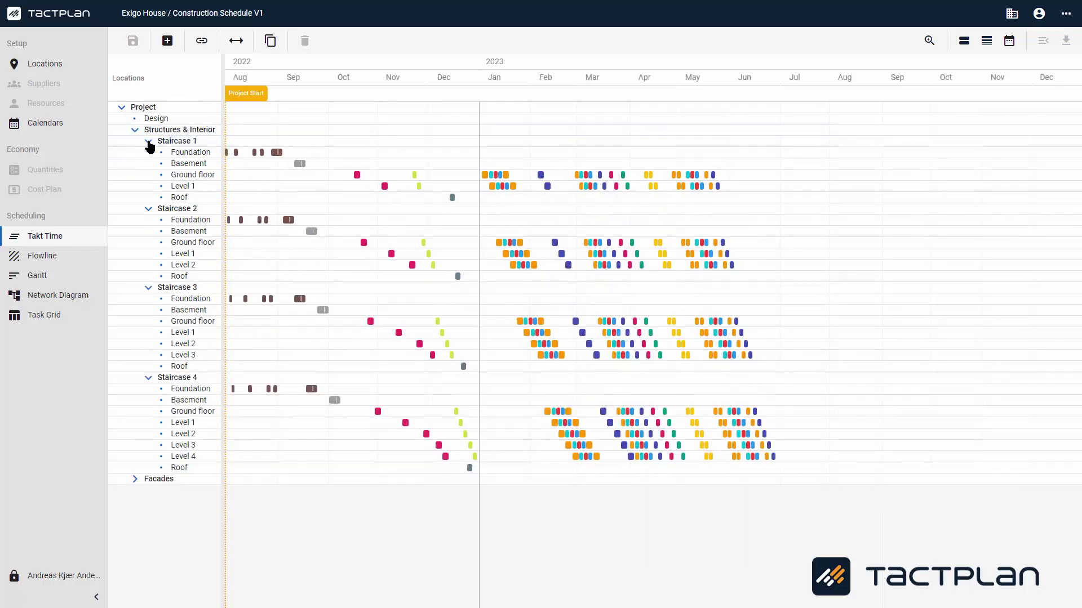
{"action": "left_click", "coordinate": [135, 480]}
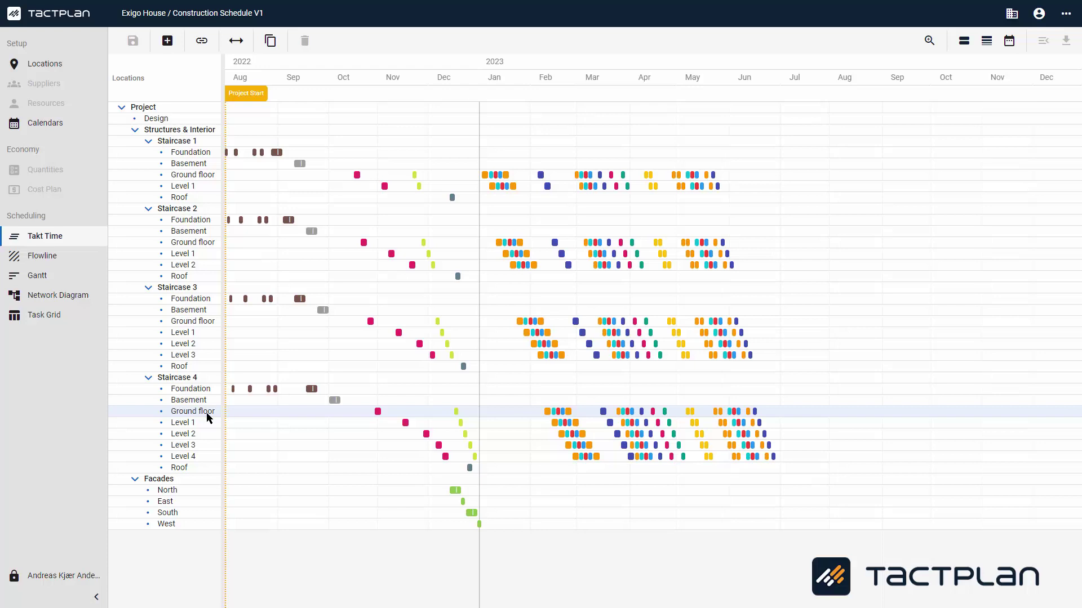
- Extend Staircase 1's Foundation and Slab on Grade bar to 20 days, then open the Gantt view
{"action": "left_click", "coordinate": [169, 42]}
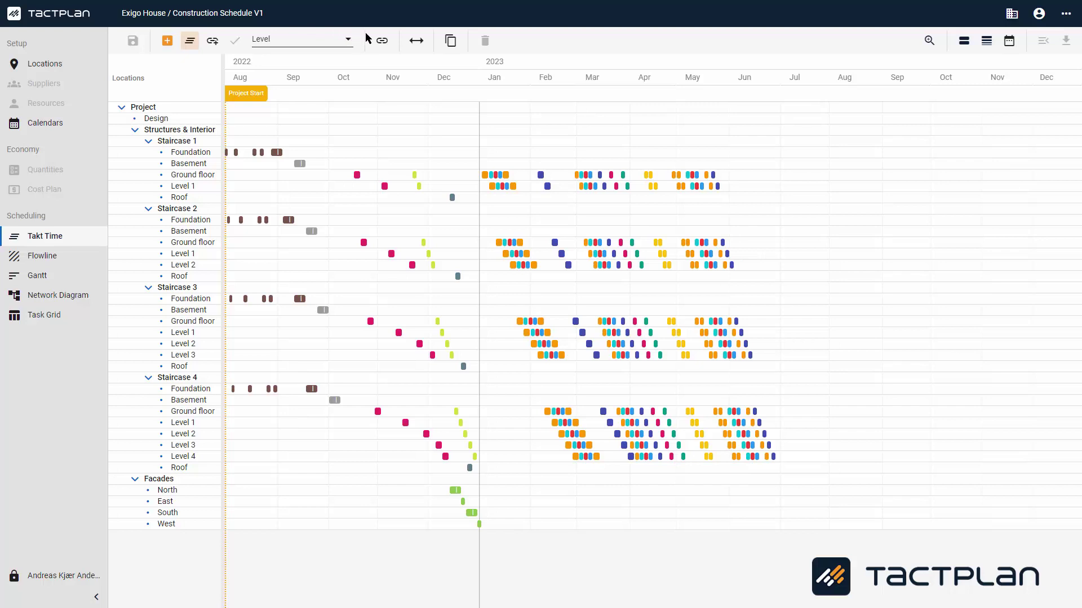
{"action": "left_click", "coordinate": [391, 48]}
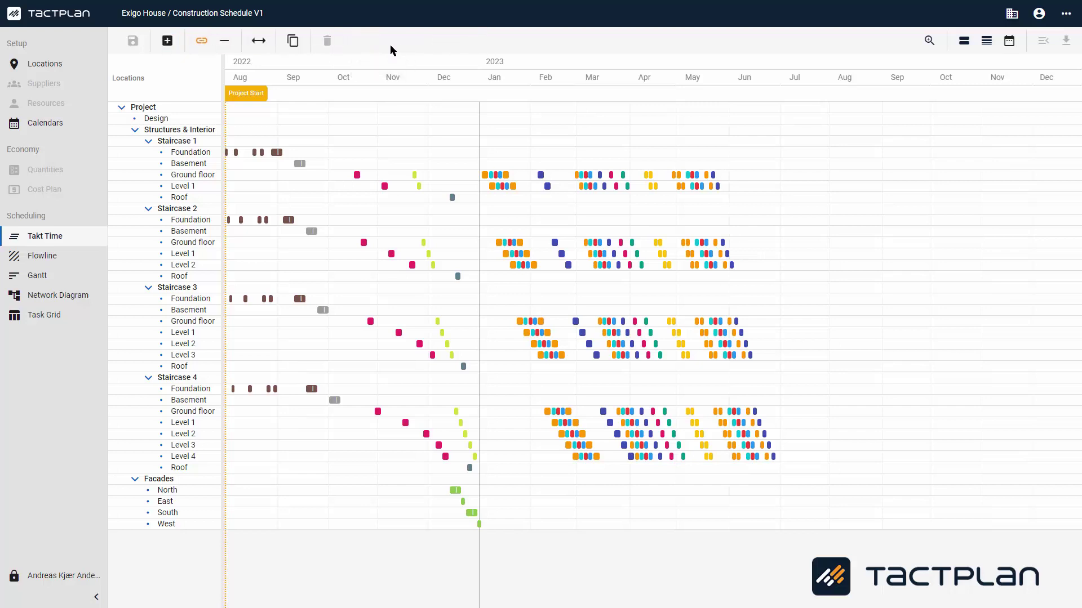
{"action": "left_click", "coordinate": [263, 43]}
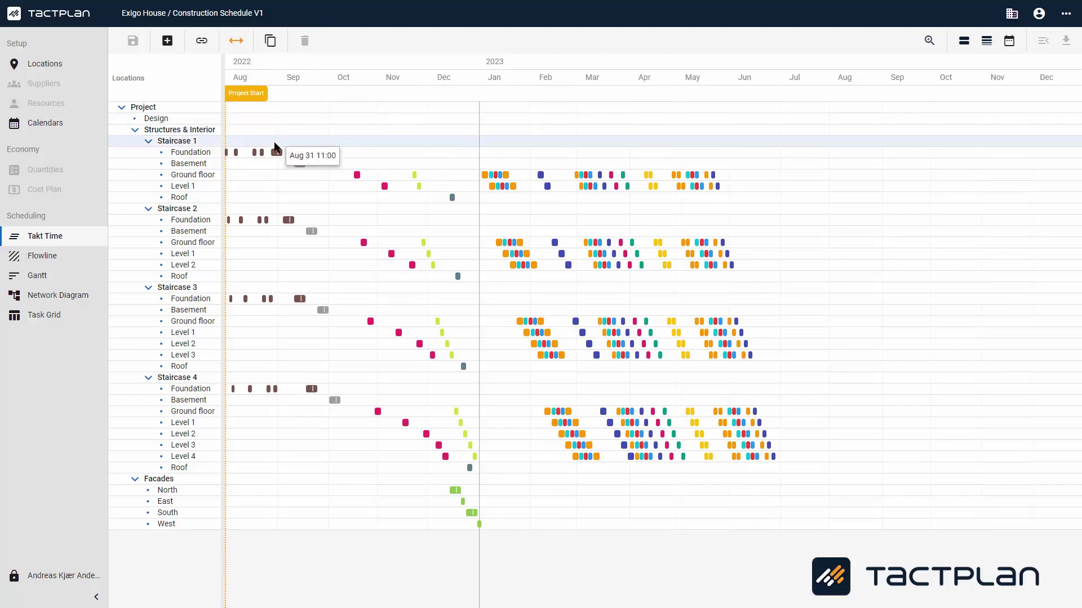
{"action": "left_click_drag", "start_coordinate": [280, 153], "coordinate": [353, 153]}
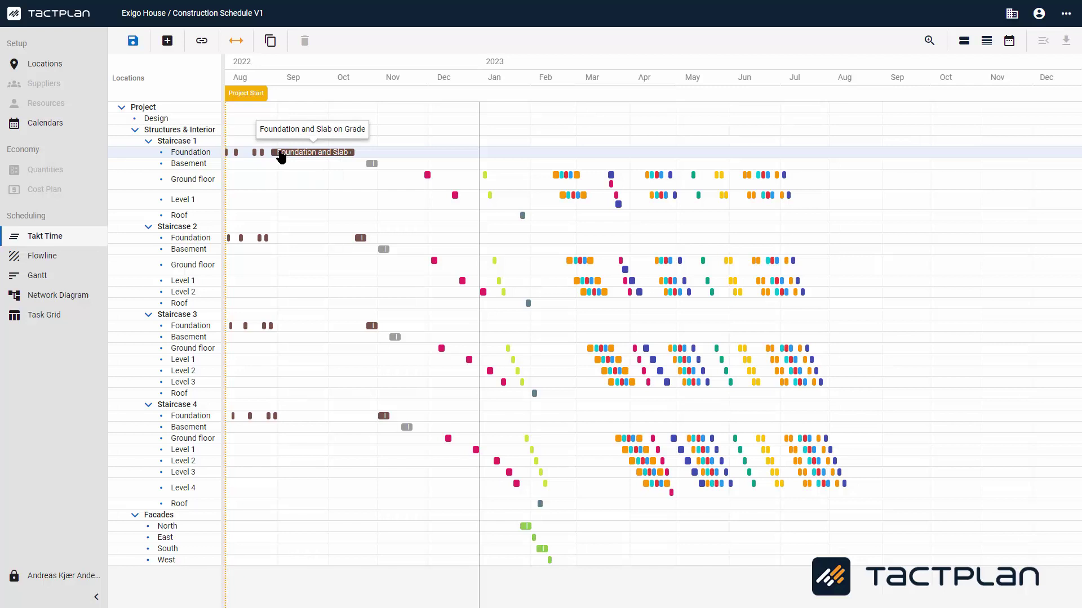
{"action": "left_click", "coordinate": [272, 45]}
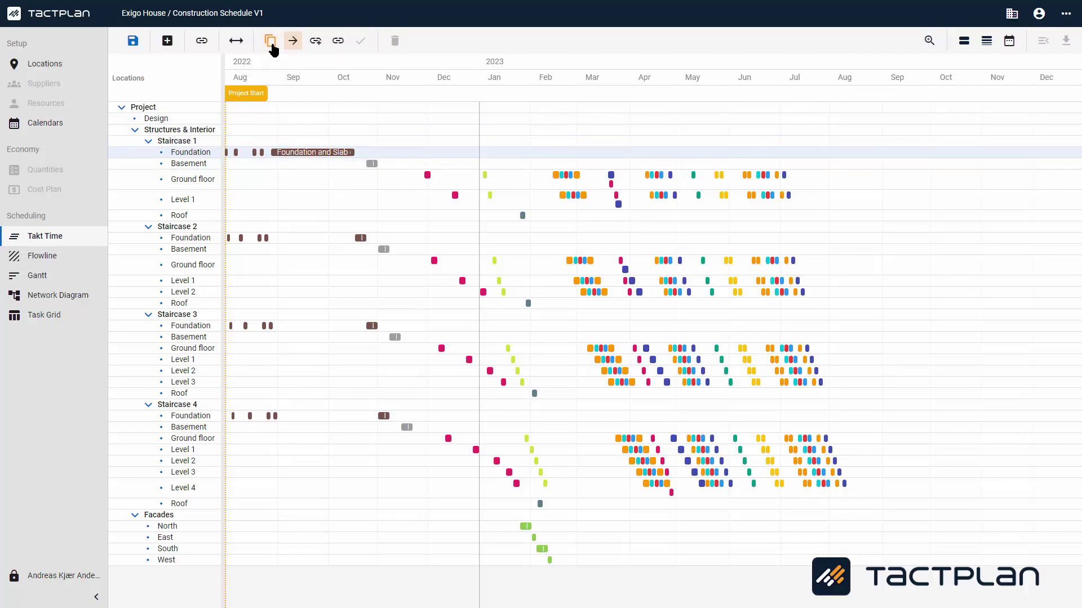
{"action": "left_click", "coordinate": [37, 276]}
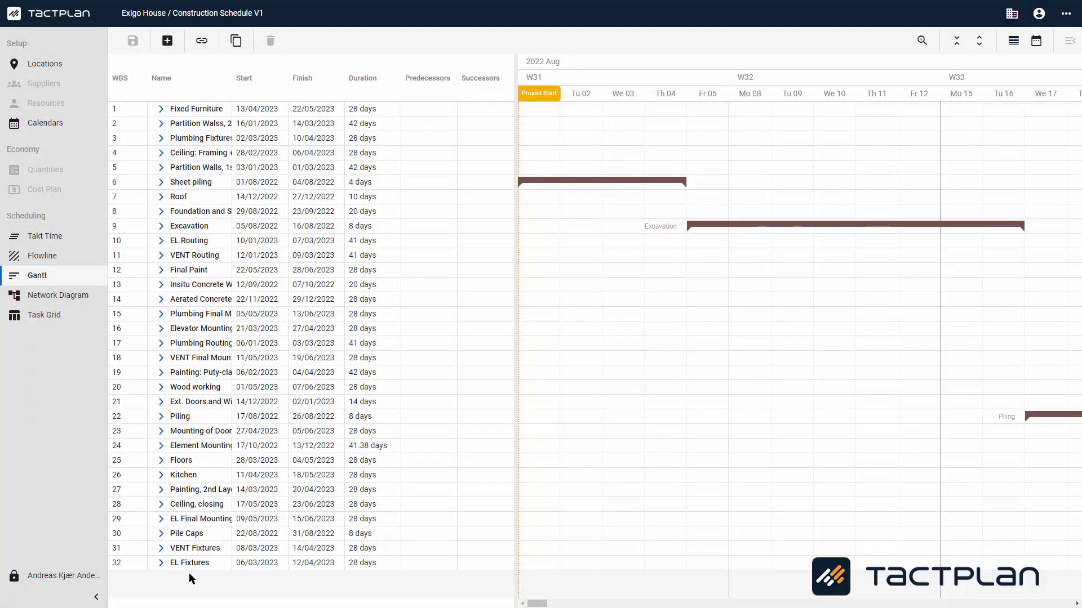
- Expand Fixed Furniture into its 14 two-day location subtasks and scroll along their bars
{"action": "left_click", "coordinate": [160, 110]}
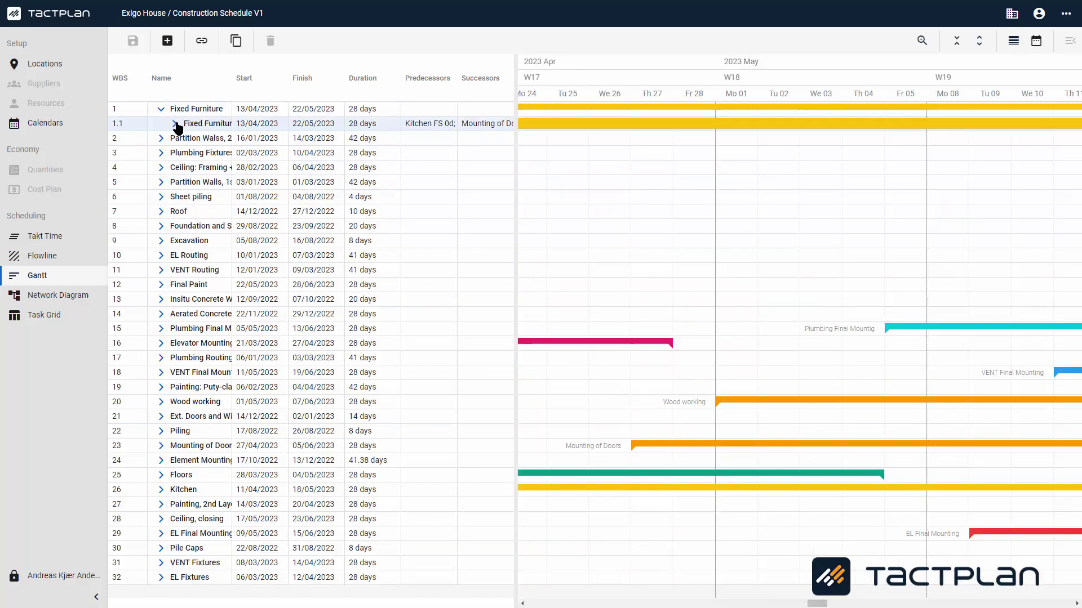
{"action": "left_click", "coordinate": [175, 124]}
{"action": "scroll", "coordinate": [610, 208], "scroll_direction": "right", "scroll_amount": 10}
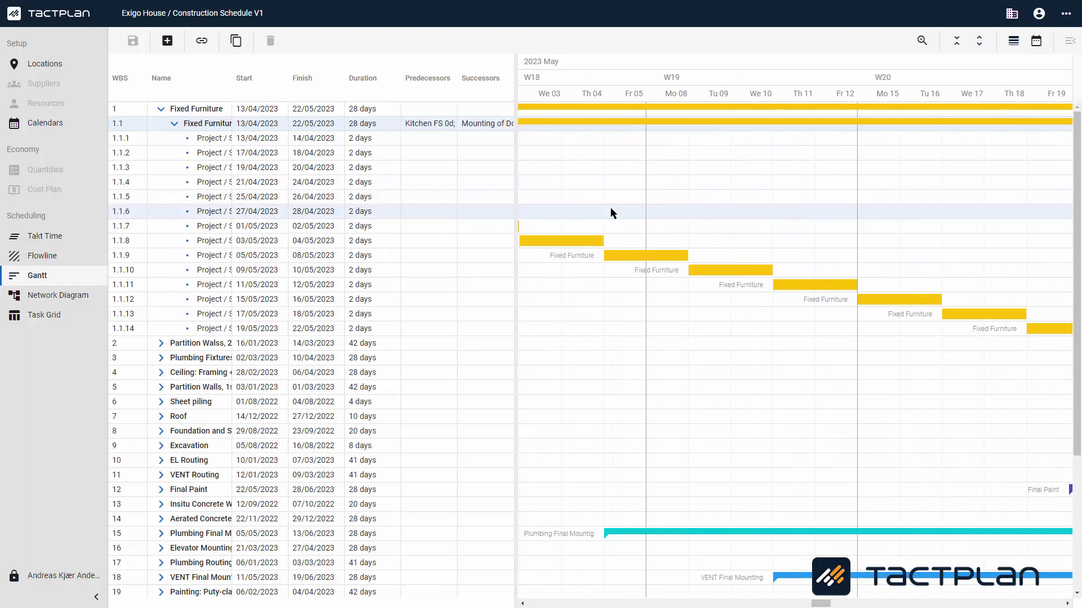
{"action": "scroll", "coordinate": [614, 213], "scroll_direction": "left", "scroll_amount": 10}
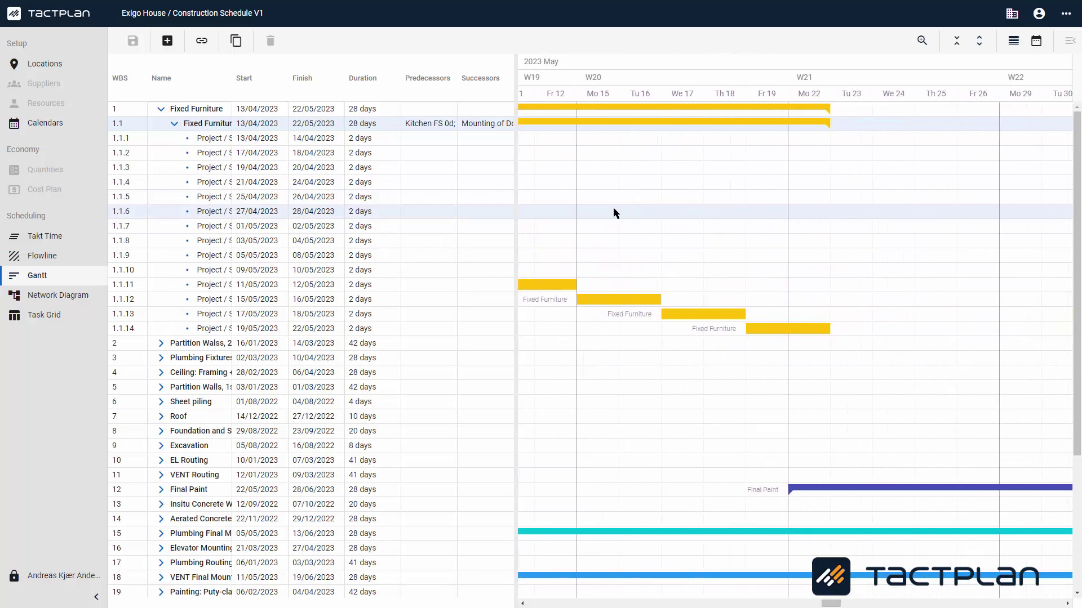
{"action": "scroll", "coordinate": [613, 212], "scroll_direction": "left", "scroll_amount": 5}
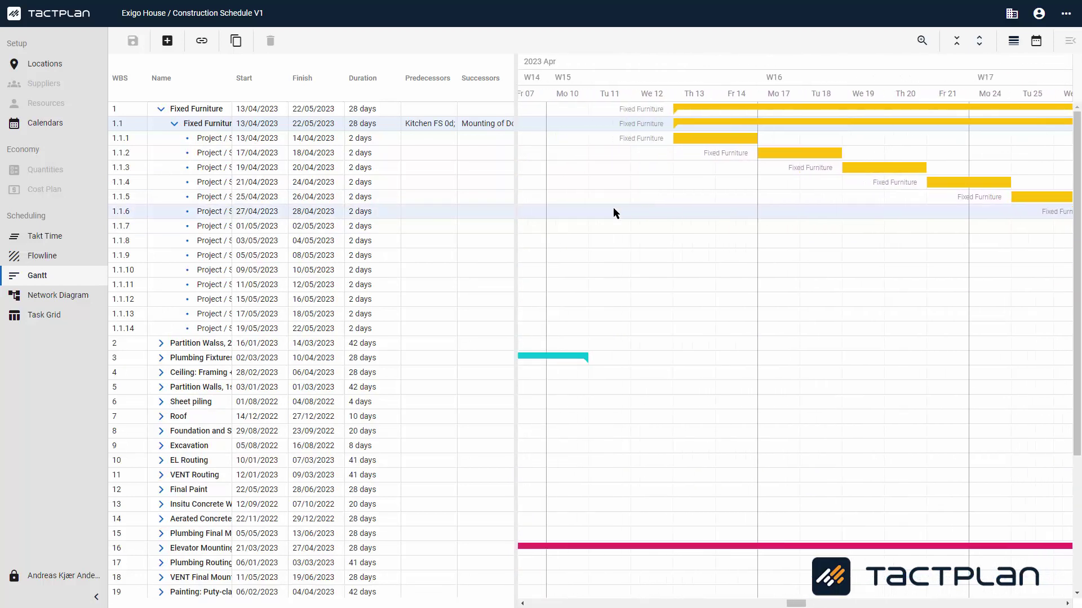
{"action": "scroll", "coordinate": [614, 212], "scroll_direction": "right", "scroll_amount": 1}
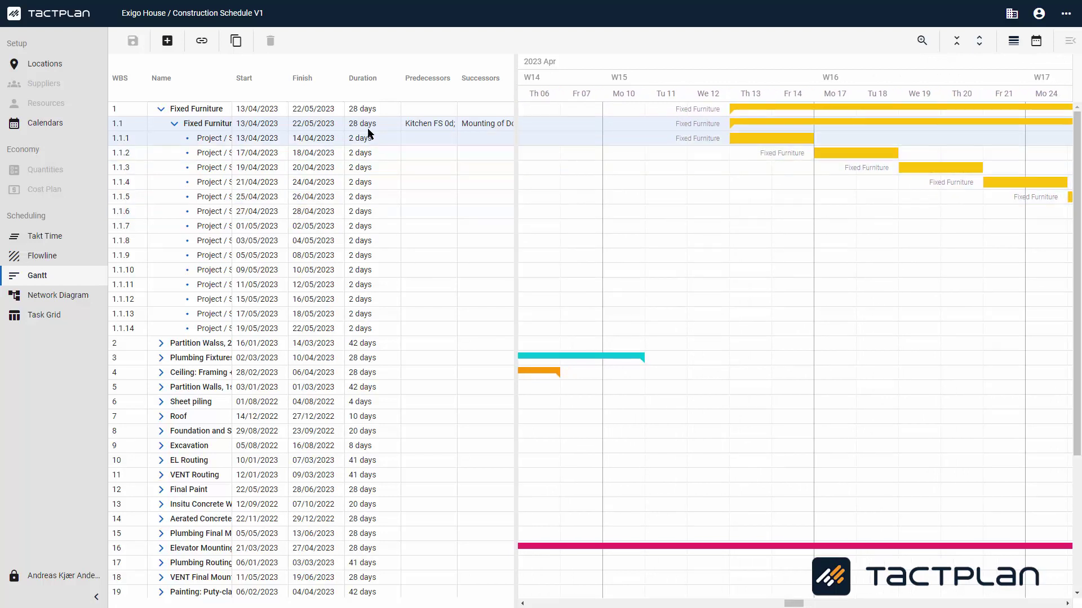
- Try sorting the Gantt tasks by start and finish date in both directions
{"action": "left_click", "coordinate": [270, 84]}
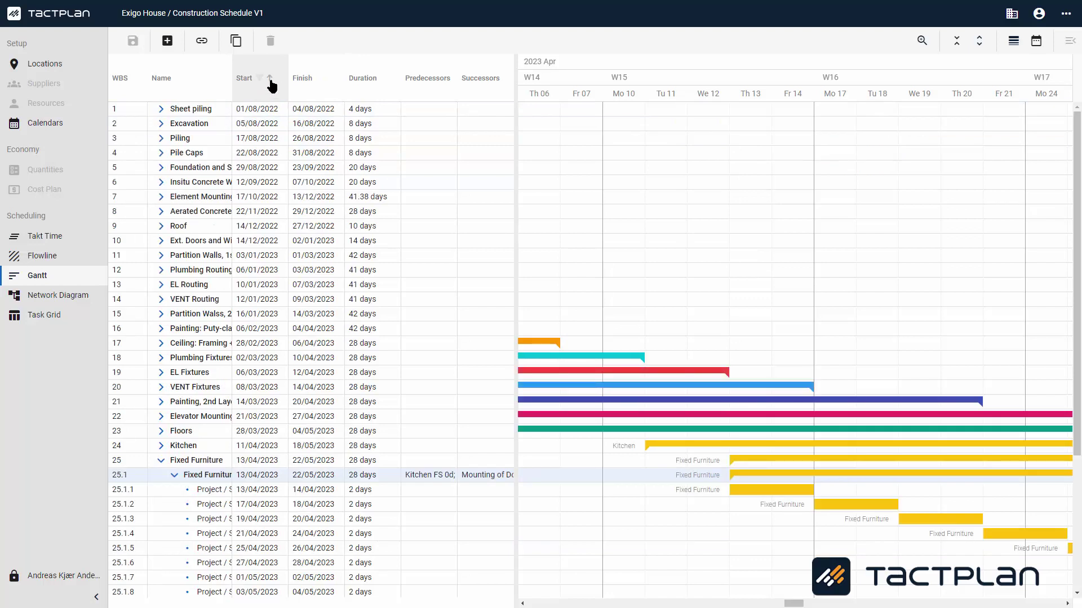
{"action": "left_click", "coordinate": [270, 82]}
{"action": "left_click", "coordinate": [329, 82]}
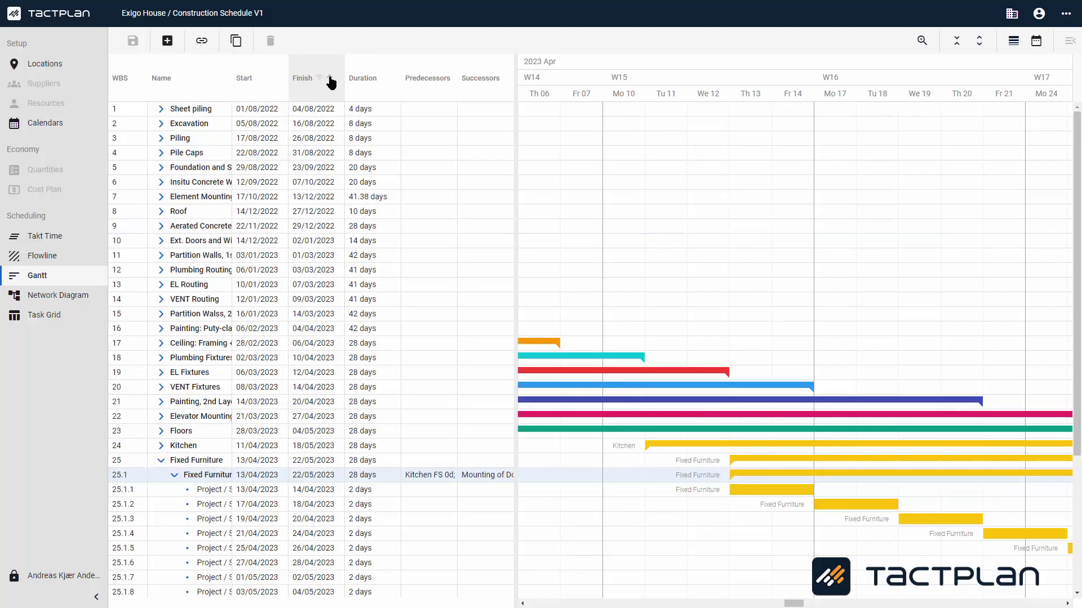
{"action": "left_click", "coordinate": [331, 82]}
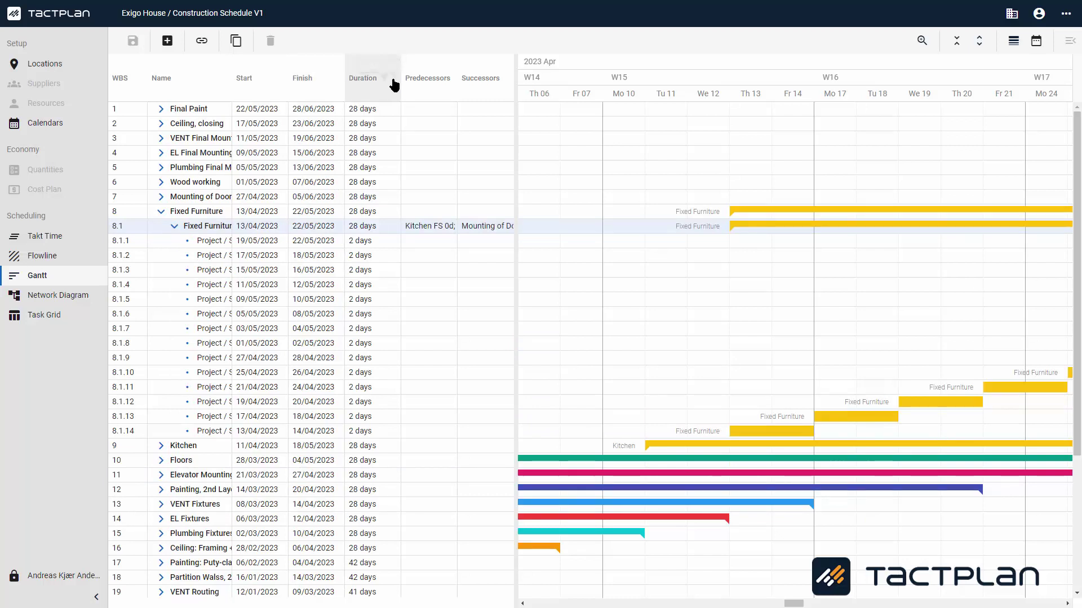
- Collapse Fixed Furniture, cycle the name sorts, and settle on start date ascending
{"action": "left_click", "coordinate": [169, 224]}
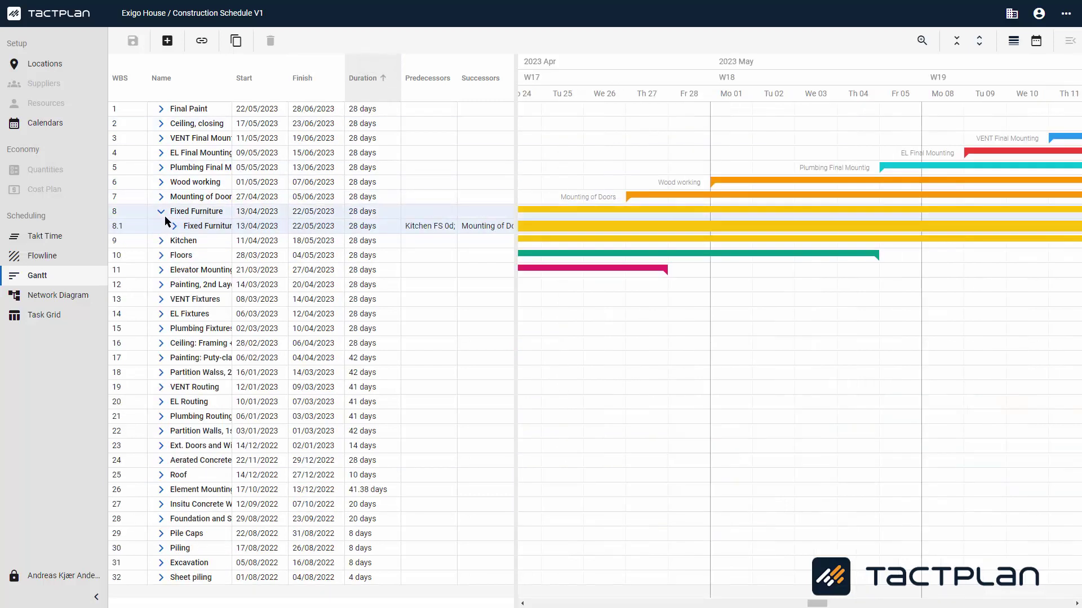
{"action": "left_click", "coordinate": [161, 213]}
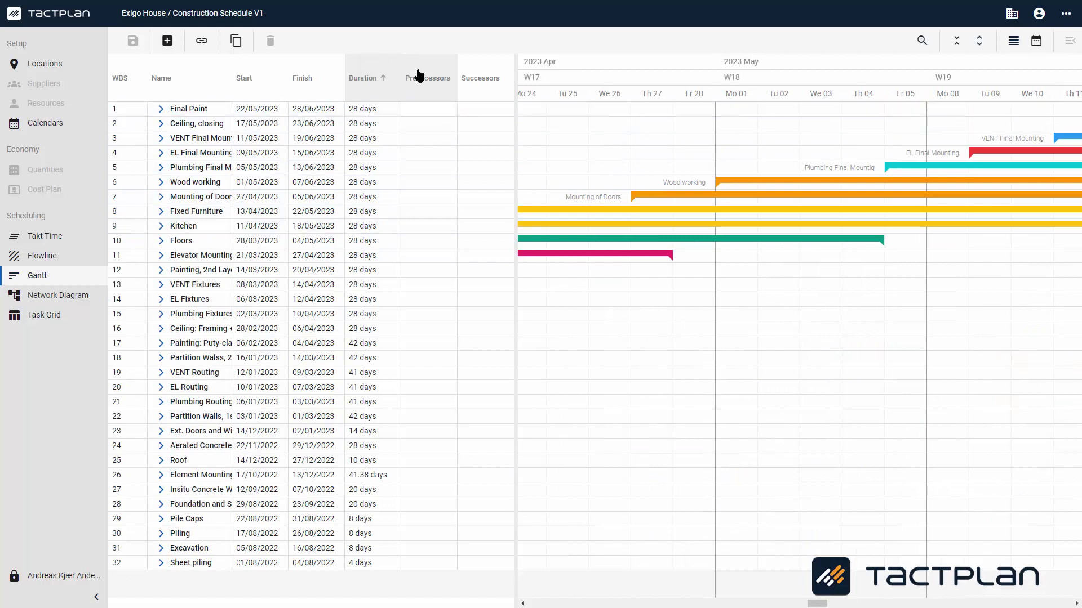
{"action": "left_click", "coordinate": [202, 90]}
{"action": "left_click", "coordinate": [202, 90]}
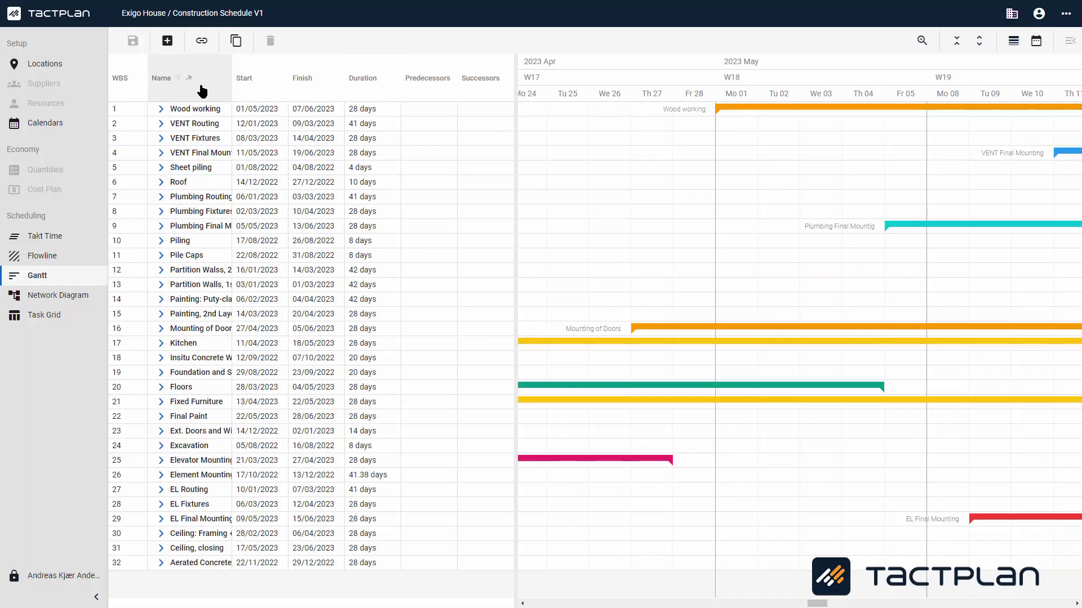
{"action": "left_click", "coordinate": [202, 90]}
{"action": "left_click", "coordinate": [245, 84]}
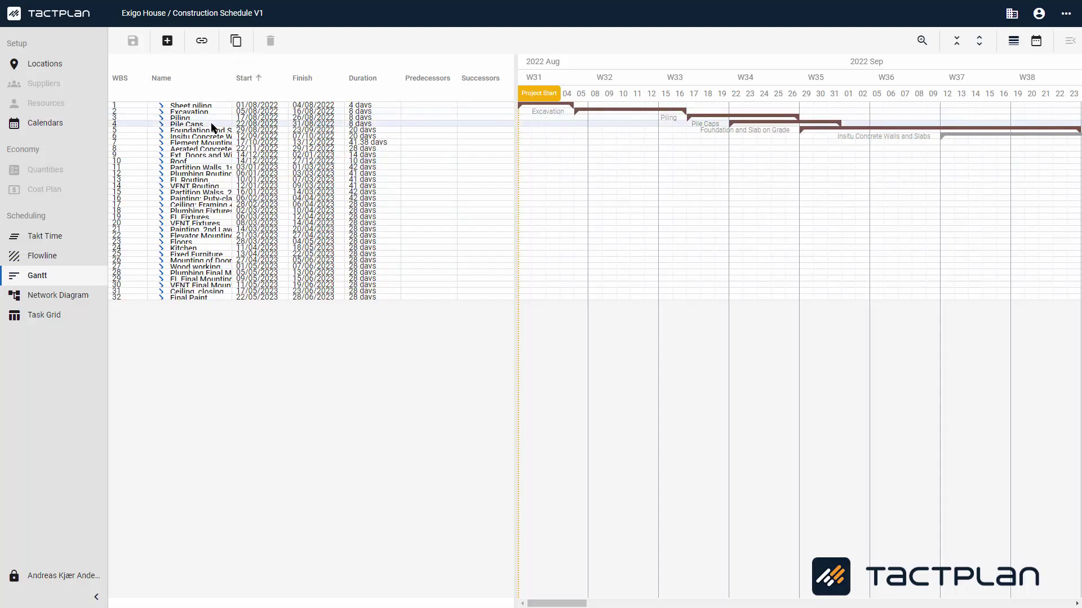
- In the Network Diagram, move the Excavation node up and auto-arrange the network
{"action": "left_click", "coordinate": [101, 299]}
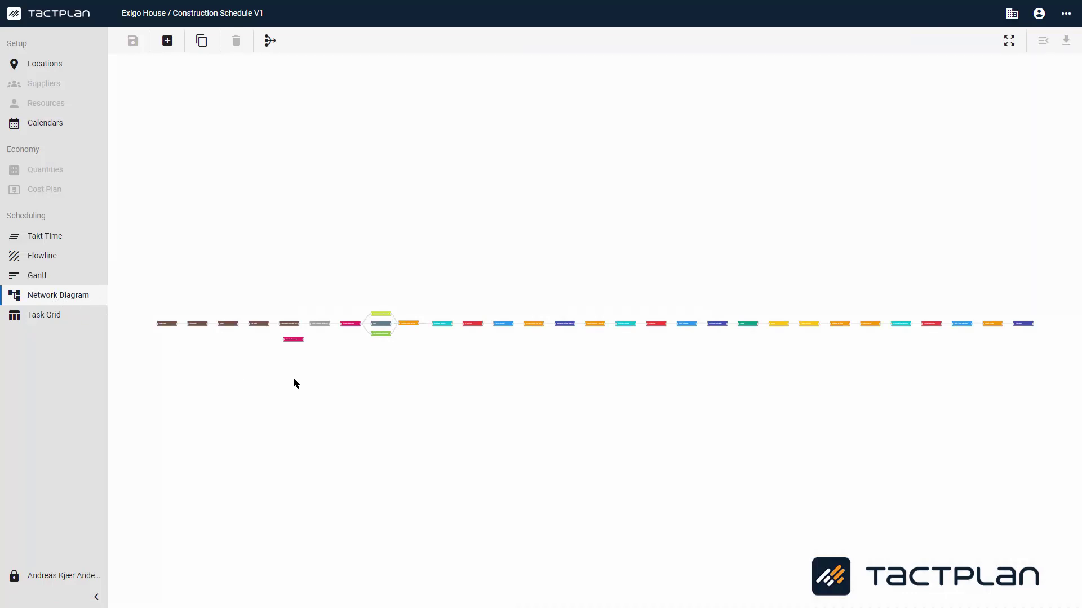
{"action": "scroll", "coordinate": [176, 328], "scroll_direction": "up", "scroll_amount": 5}
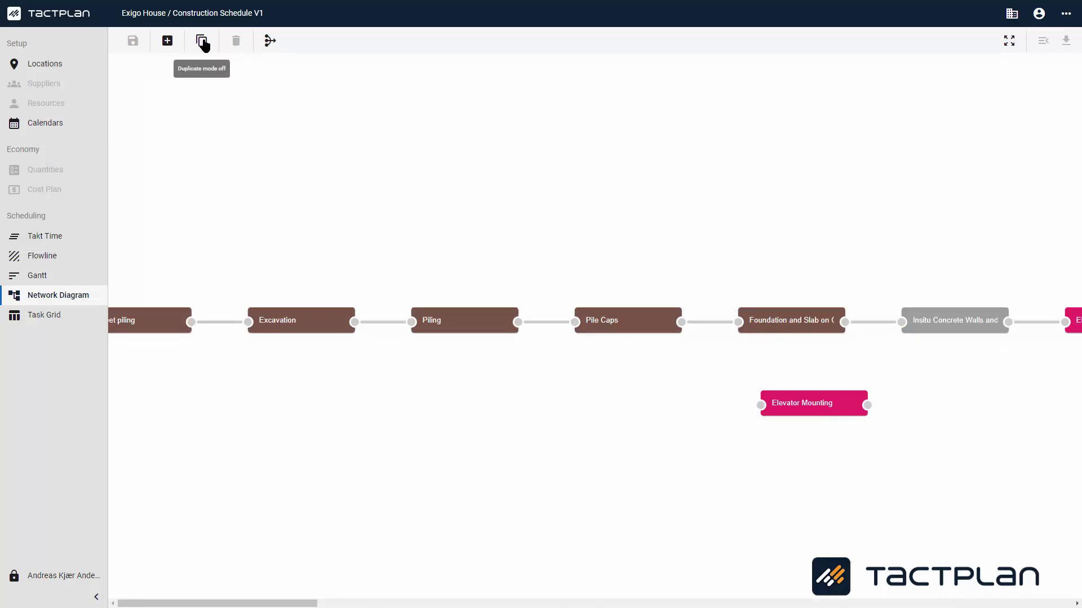
{"action": "left_click", "coordinate": [303, 326]}
{"action": "left_click_drag", "start_coordinate": [317, 317], "coordinate": [292, 180]}
{"action": "left_click", "coordinate": [270, 40]}
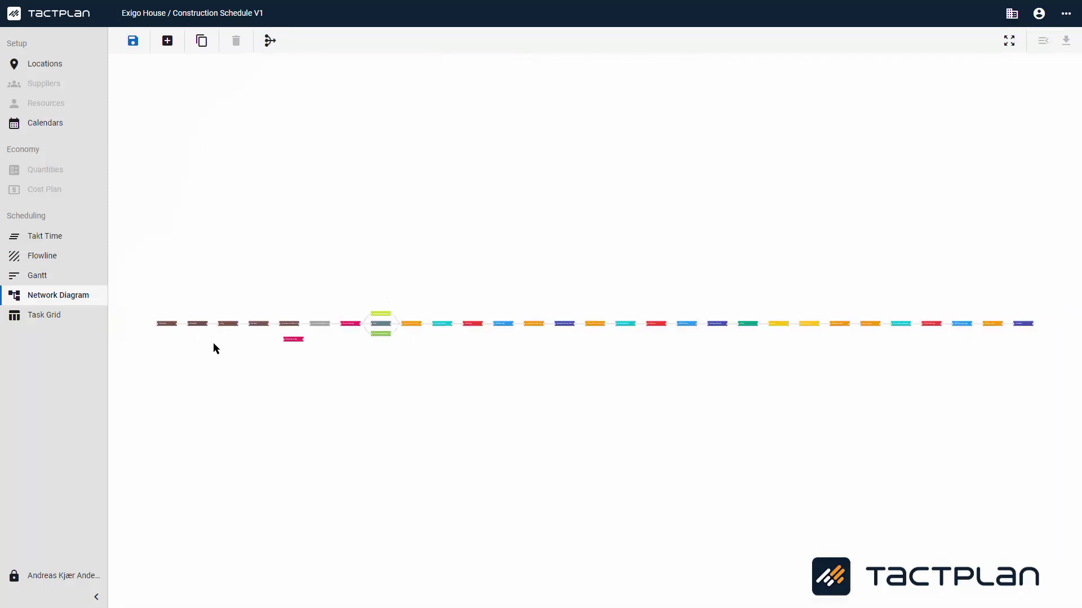
- Try dragging a dependency link from Elevator Mounting, then switch to the Task Grid
{"action": "scroll", "coordinate": [284, 343], "scroll_direction": "up", "scroll_amount": 5}
{"action": "mouse_move", "coordinate": [339, 349]}
{"action": "left_mouse_down"}
{"action": "mouse_move", "coordinate": [374, 258]}
{"action": "mouse_move", "coordinate": [386, 340]}
{"action": "mouse_move", "coordinate": [330, 360]}
{"action": "left_mouse_up"}
{"action": "left_click_drag", "start_coordinate": [195, 312], "coordinate": [182, 339]}
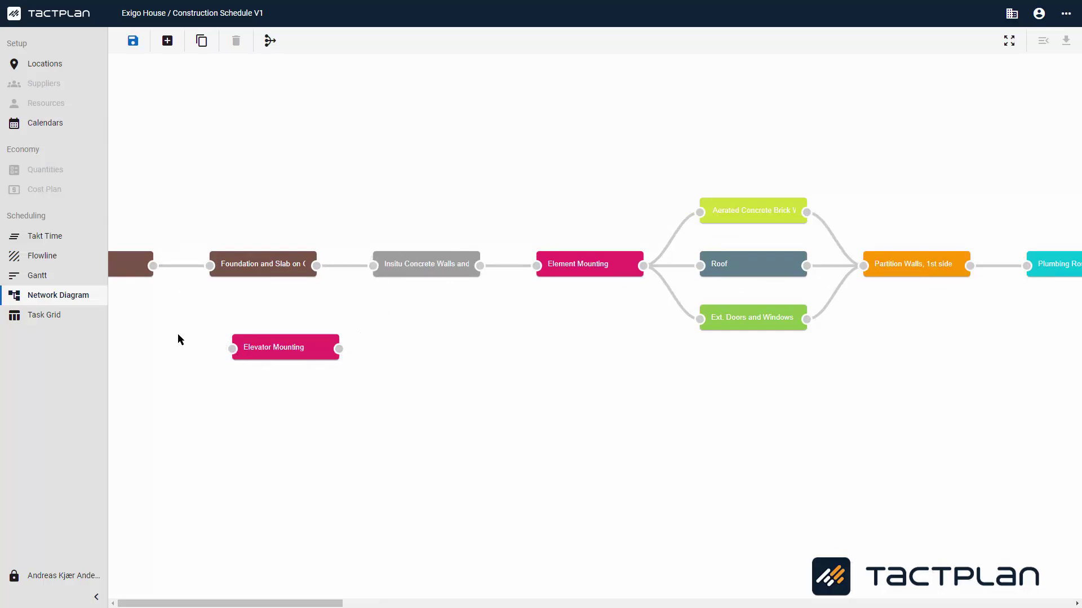
{"action": "left_click", "coordinate": [75, 325]}
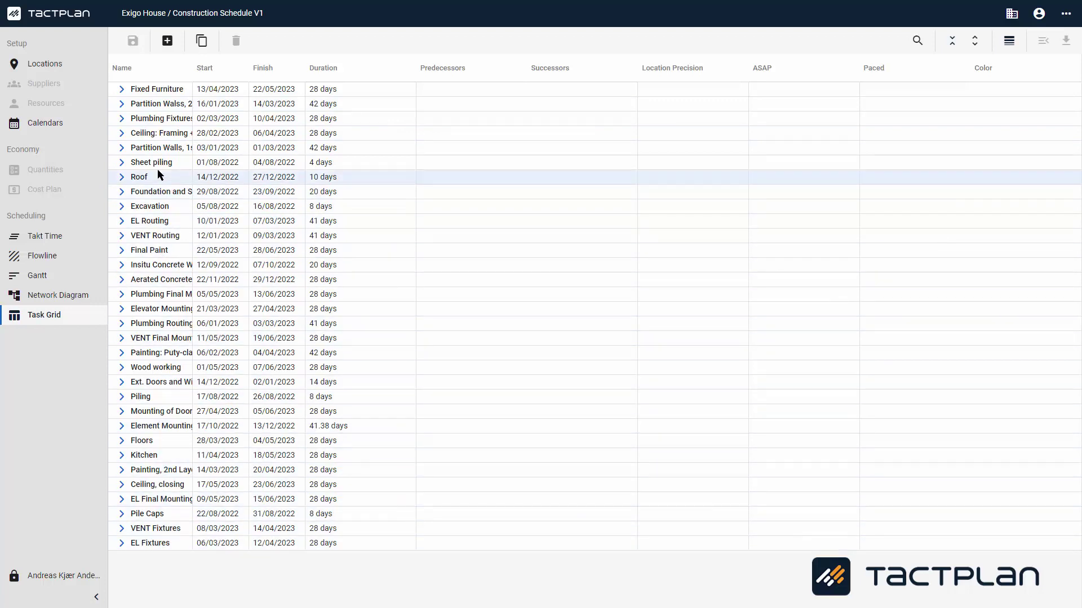
- Expand Fixed Furniture into its location subtasks and widen the Name column
{"action": "left_click", "coordinate": [122, 89]}
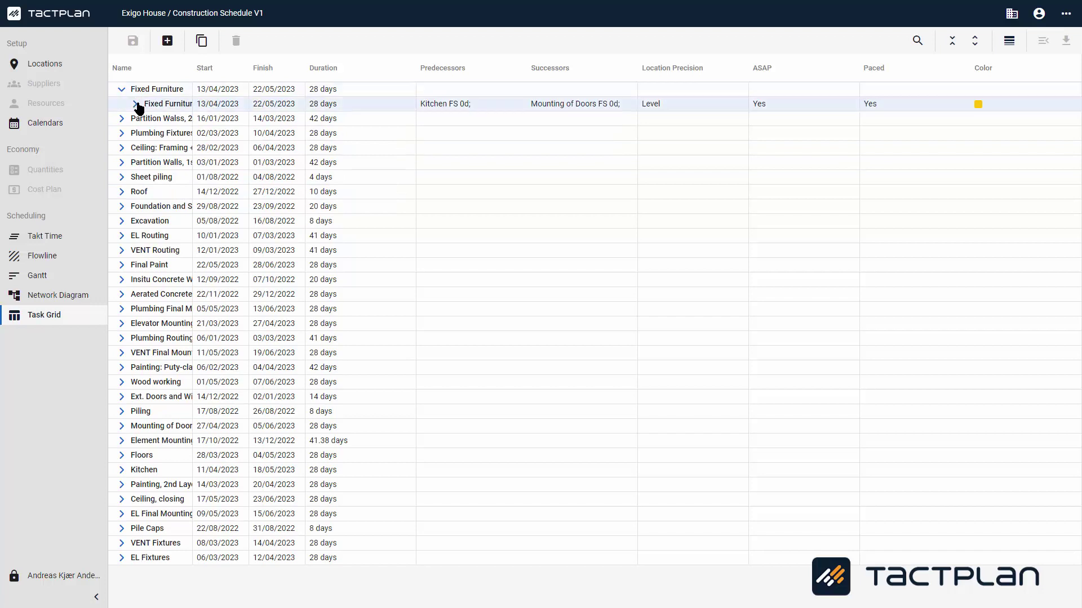
{"action": "left_click", "coordinate": [136, 104]}
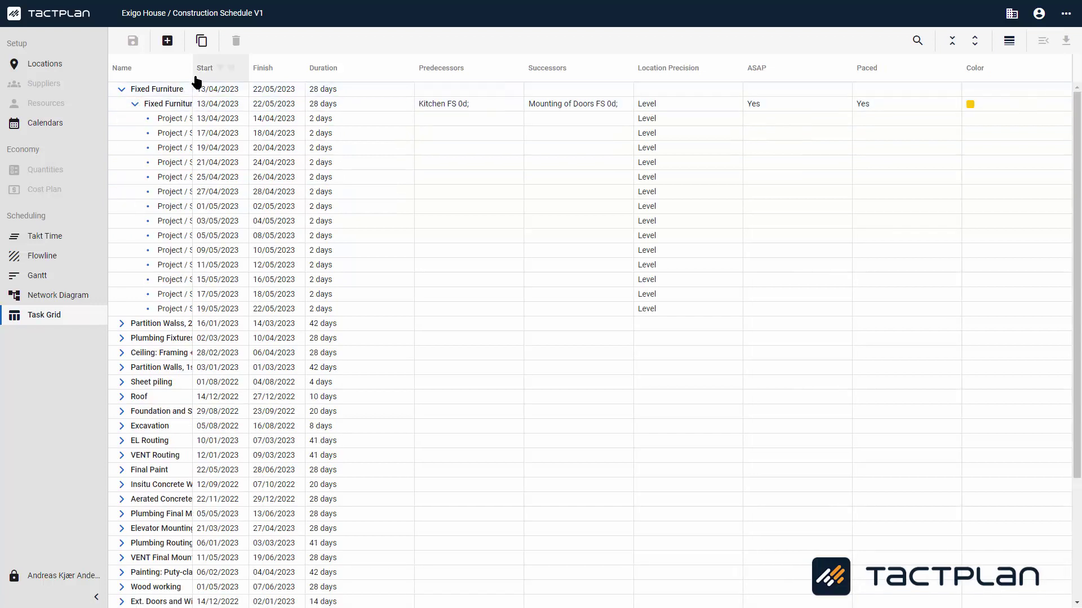
{"action": "left_click_drag", "start_coordinate": [192, 67], "coordinate": [379, 56]}
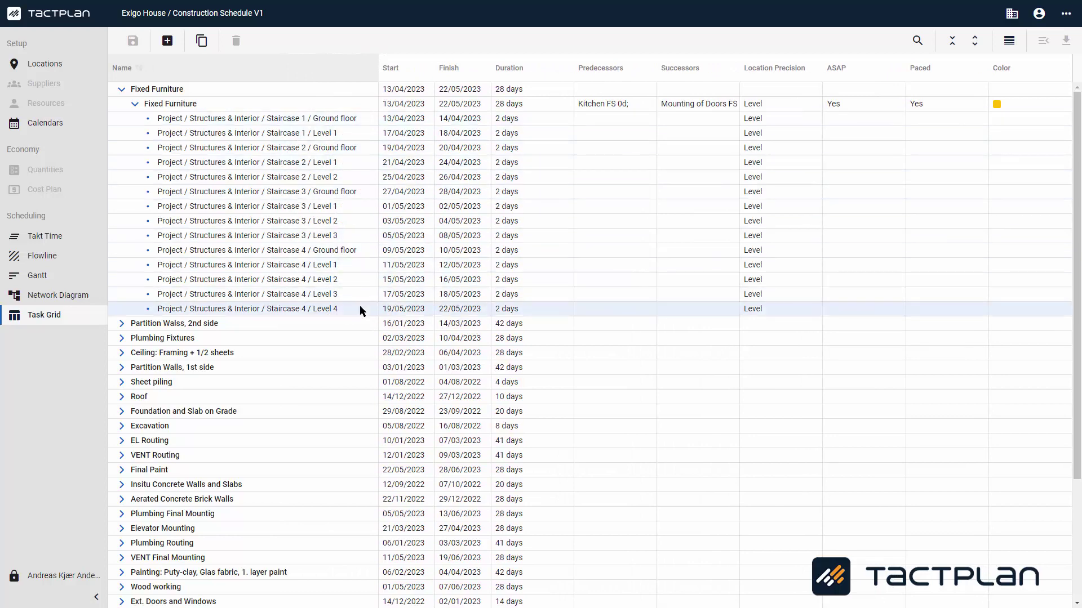
- Cycle the start date sort, sort by finish then duration, and open task search
{"action": "left_click", "coordinate": [426, 72]}
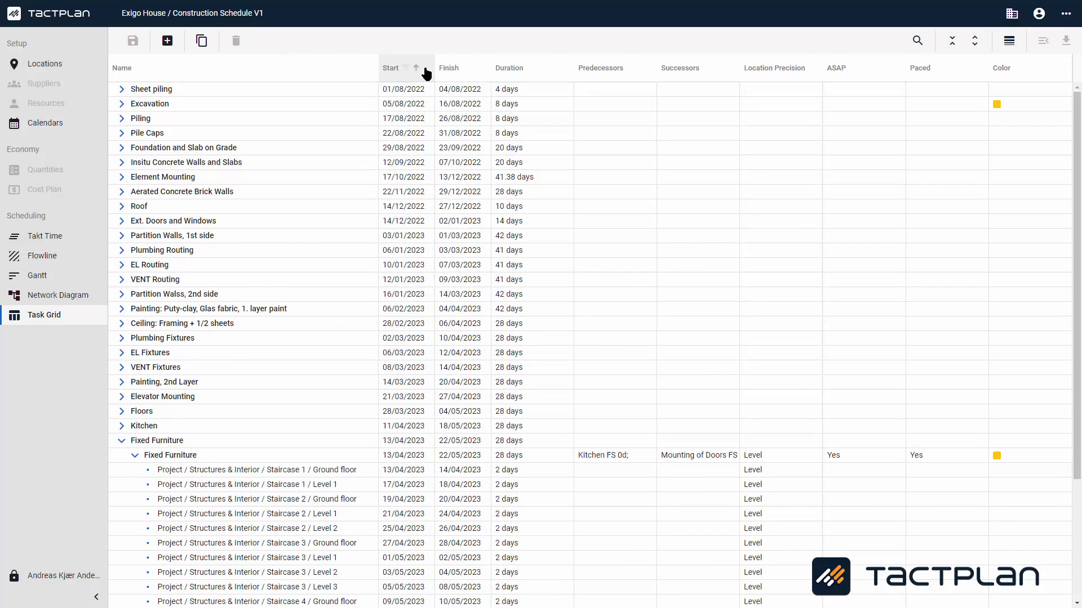
{"action": "left_click", "coordinate": [426, 72]}
{"action": "left_click", "coordinate": [426, 72]}
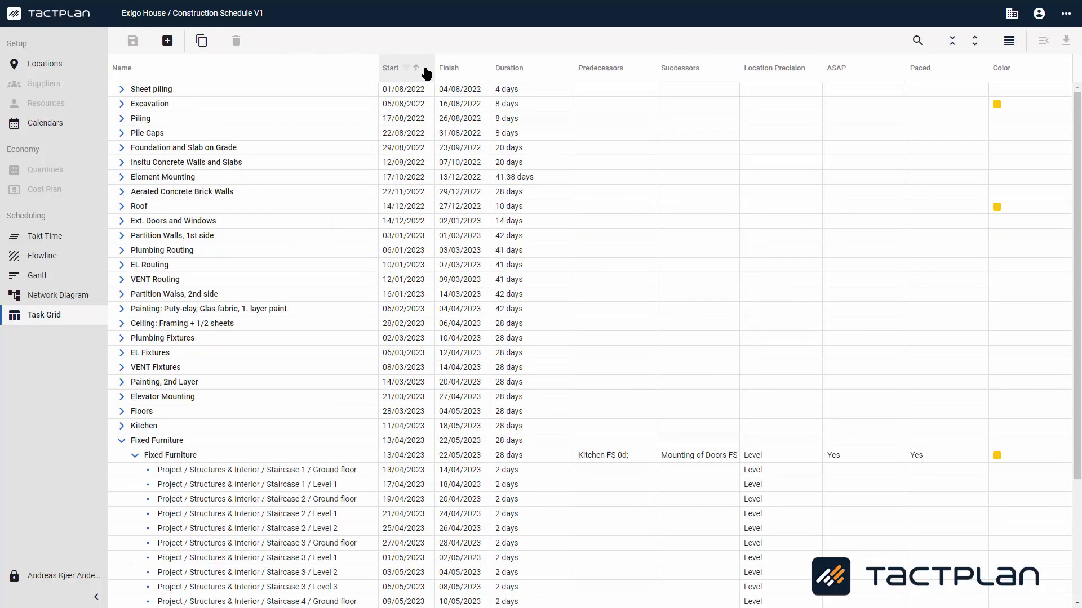
{"action": "left_click", "coordinate": [478, 72]}
{"action": "left_click", "coordinate": [562, 72]}
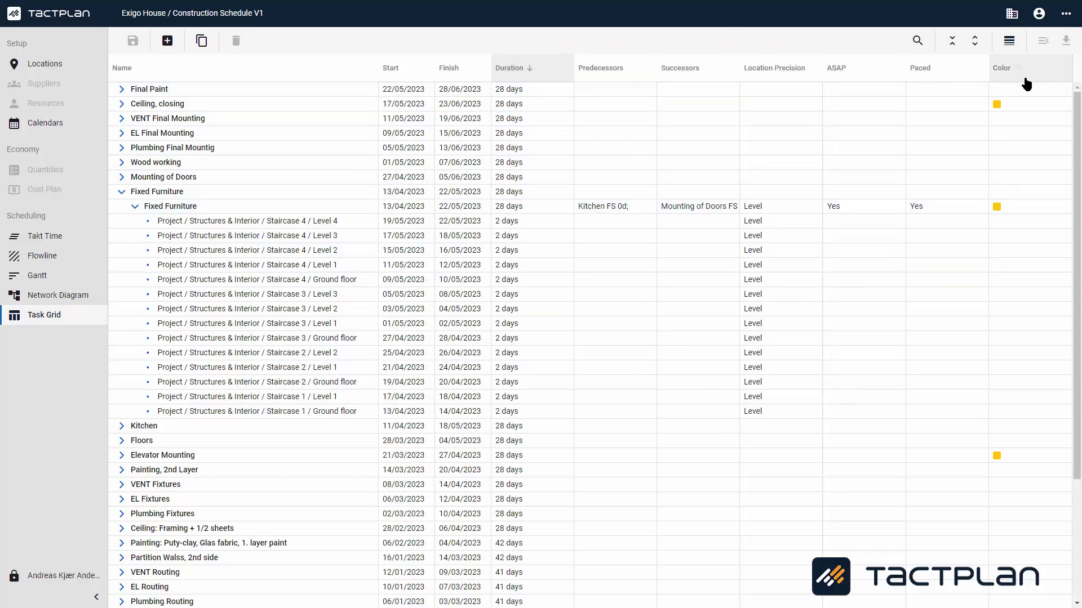
{"action": "left_click", "coordinate": [917, 41]}
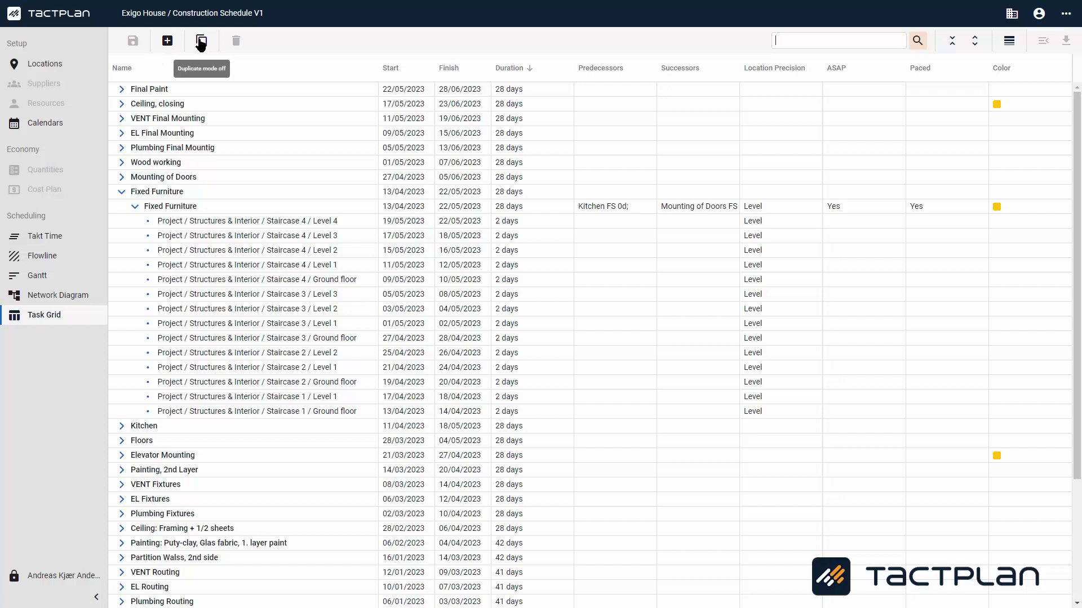
- Sort the grid by name and open the Locations hierarchy
{"action": "left_click", "coordinate": [113, 71]}
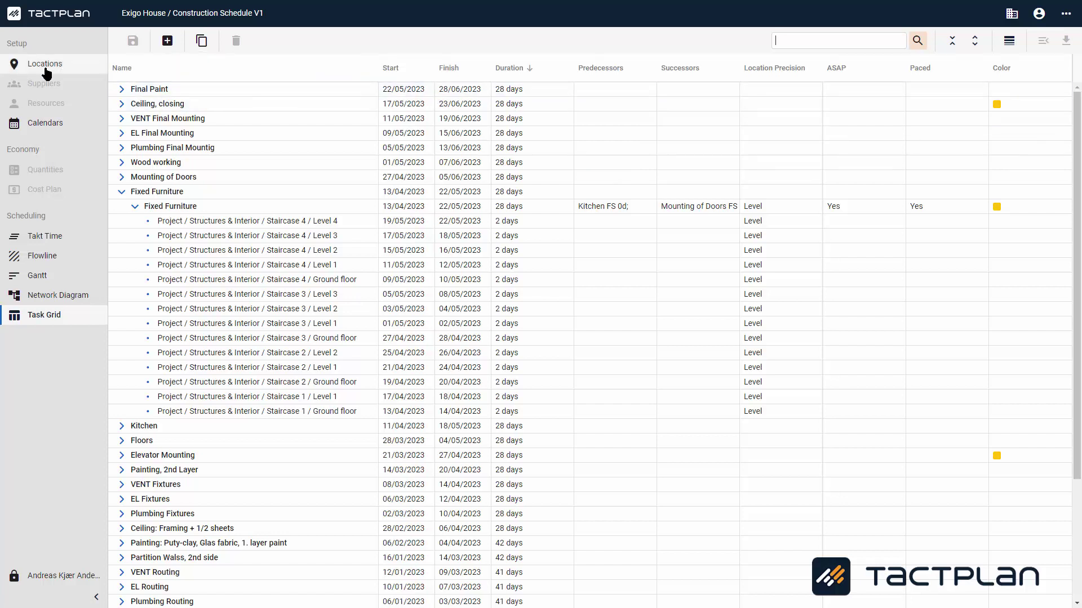
{"action": "left_click", "coordinate": [44, 65]}
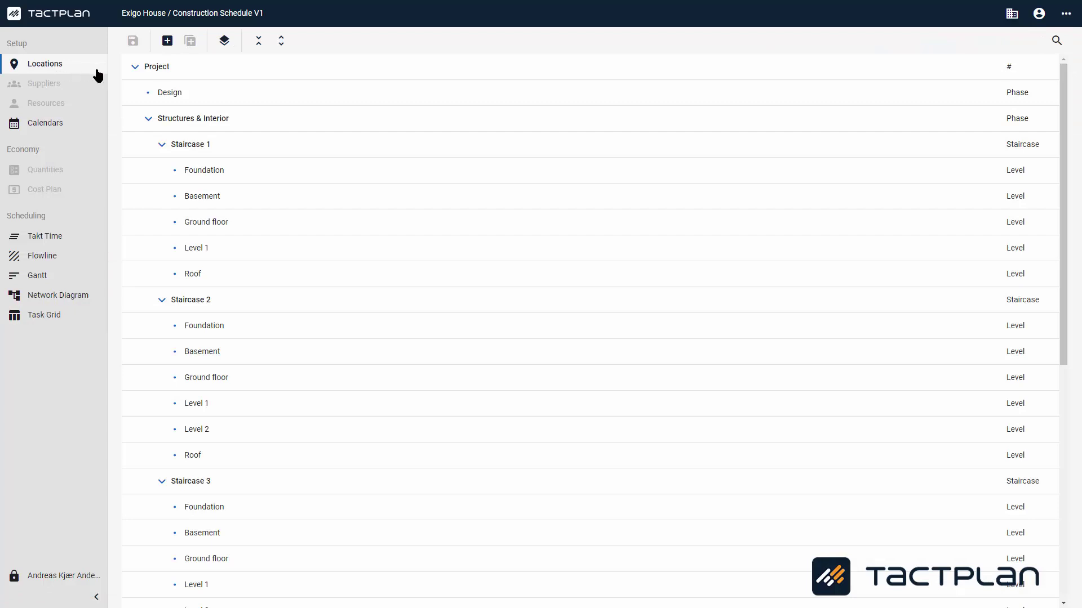
{"action": "scroll", "coordinate": [148, 99], "scroll_direction": "down", "scroll_amount": 1}
{"action": "scroll", "coordinate": [202, 289], "scroll_direction": "down", "scroll_amount": 6}
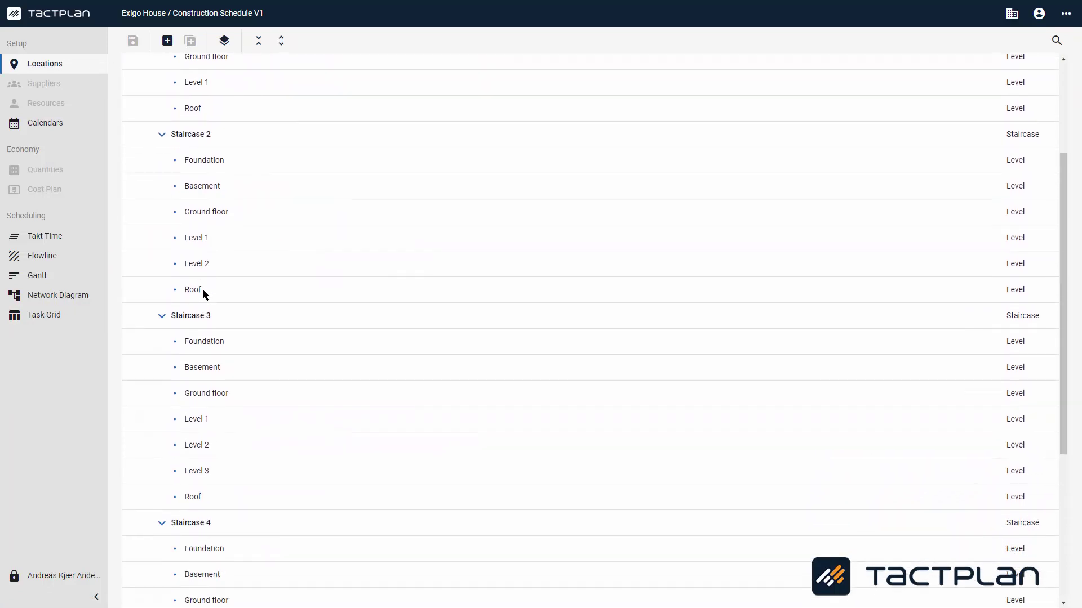
{"action": "scroll", "coordinate": [201, 292], "scroll_direction": "up", "scroll_amount": 4}
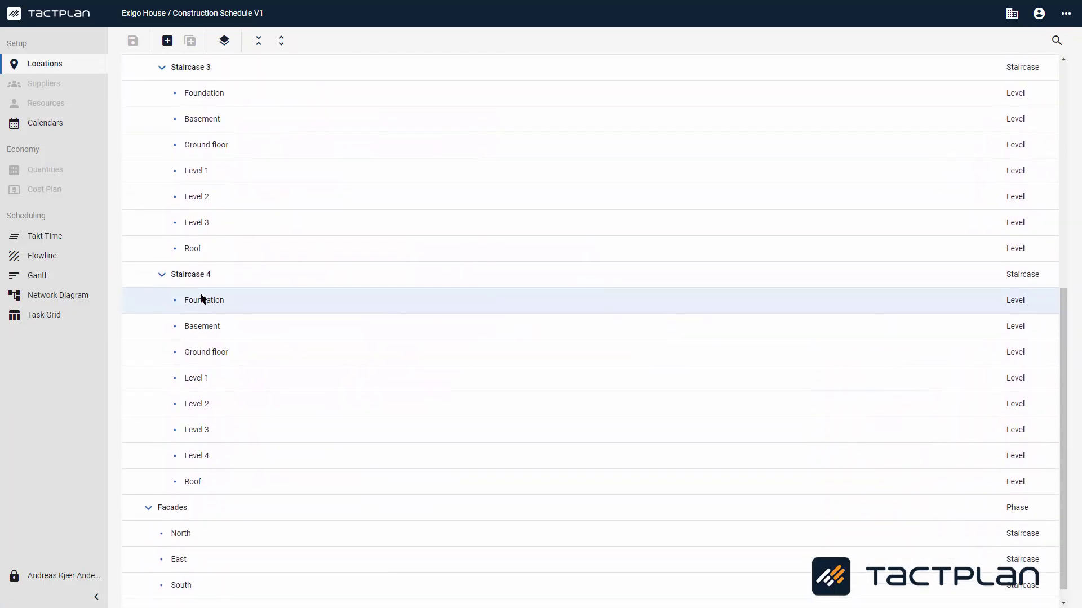
{"action": "scroll", "coordinate": [201, 293], "scroll_direction": "up", "scroll_amount": 3}
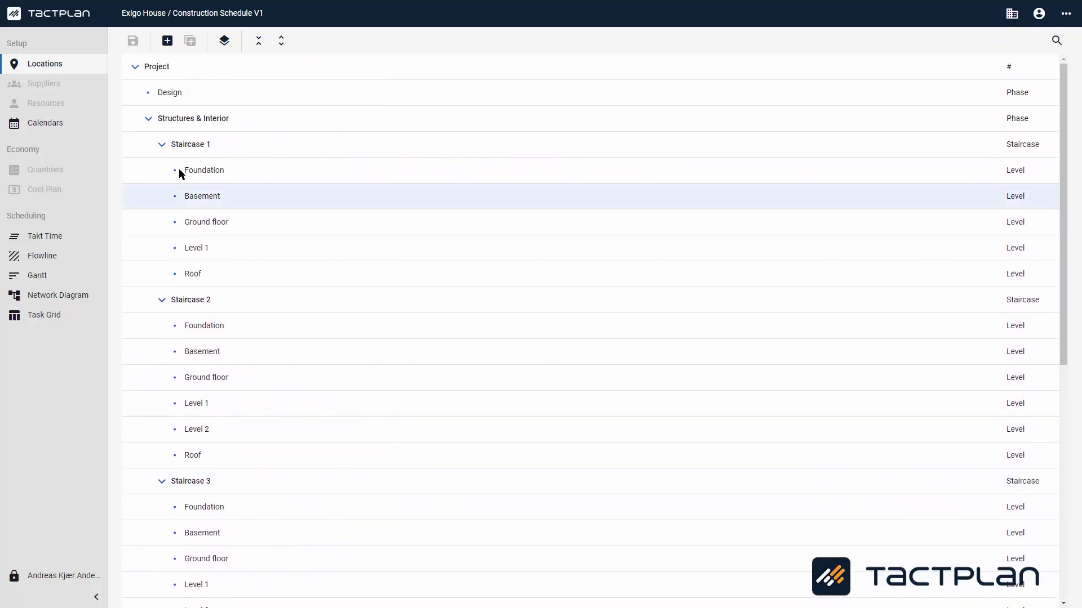
- Collapse and re-expand Staircase 1, Staircase 2, Structures & Interior and Facades
{"action": "left_click", "coordinate": [163, 146]}
{"action": "left_click", "coordinate": [162, 172]}
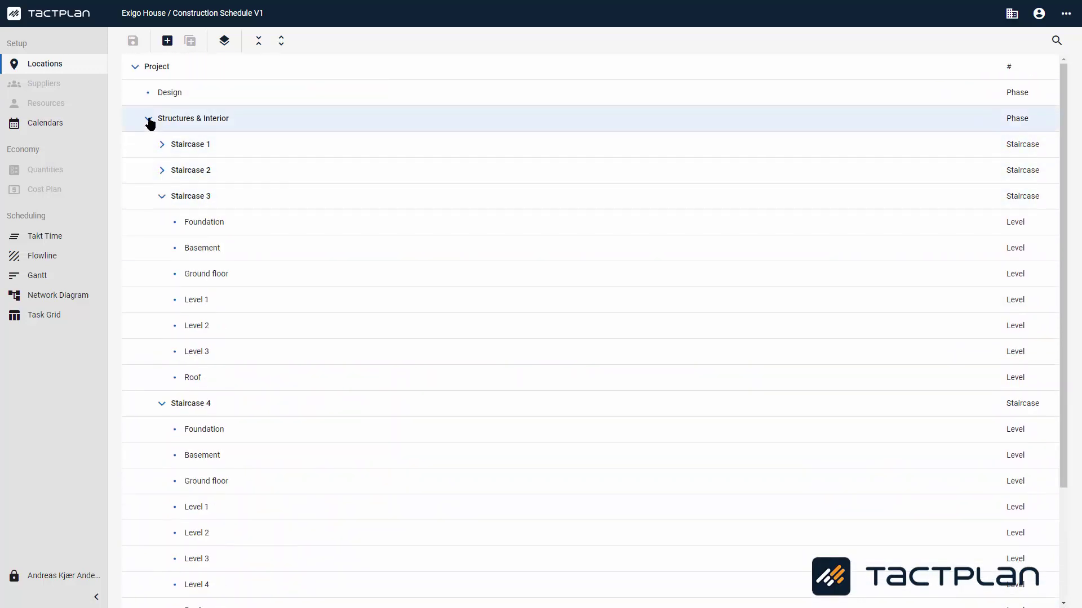
{"action": "left_click", "coordinate": [148, 120]}
{"action": "left_click", "coordinate": [147, 145]}
{"action": "left_click", "coordinate": [147, 144]}
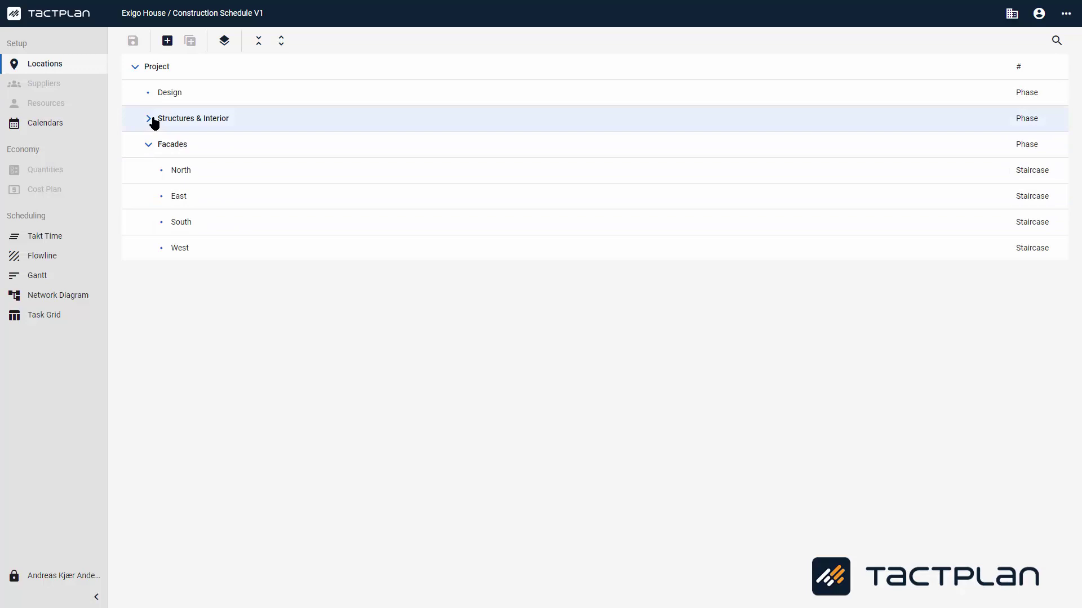
{"action": "left_click", "coordinate": [148, 119]}
{"action": "left_click", "coordinate": [162, 170]}
{"action": "left_click", "coordinate": [162, 144]}
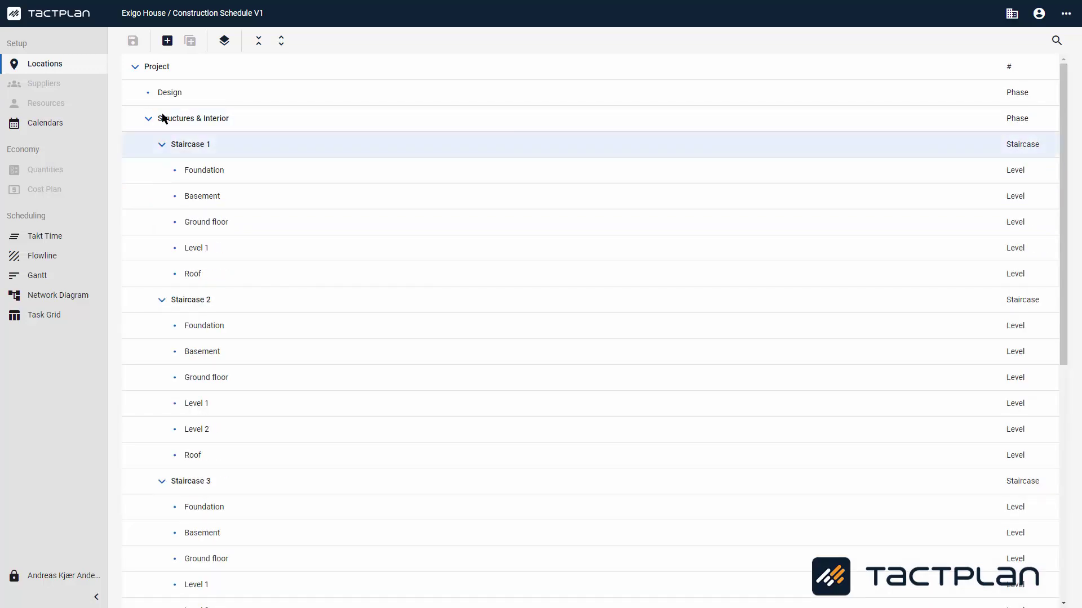
- Check the location level definitions without changes and open the Calendars page
{"action": "left_click", "coordinate": [226, 42]}
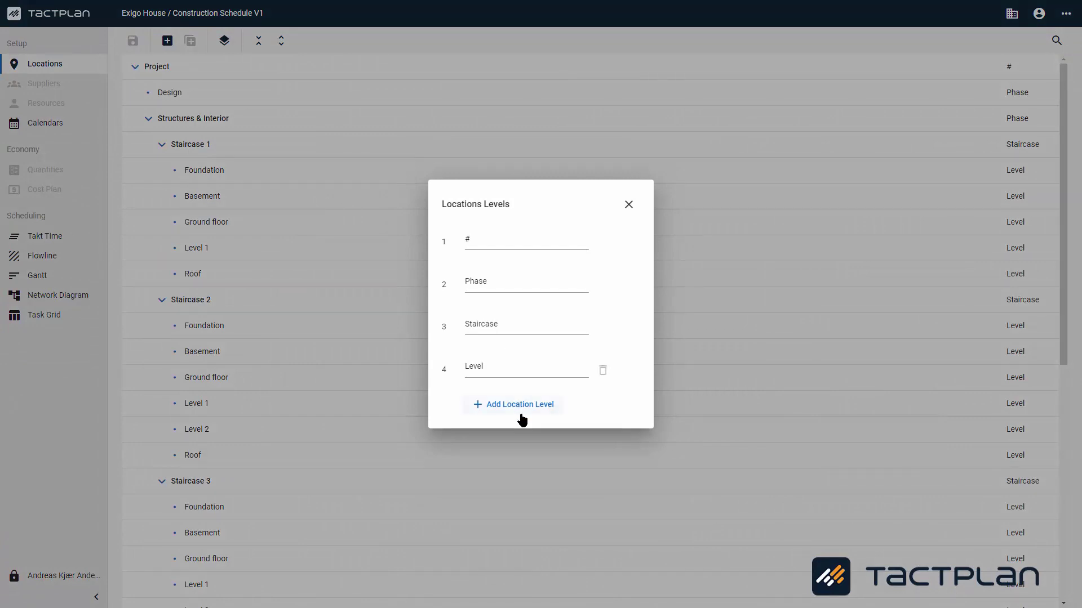
{"action": "left_click", "coordinate": [629, 205]}
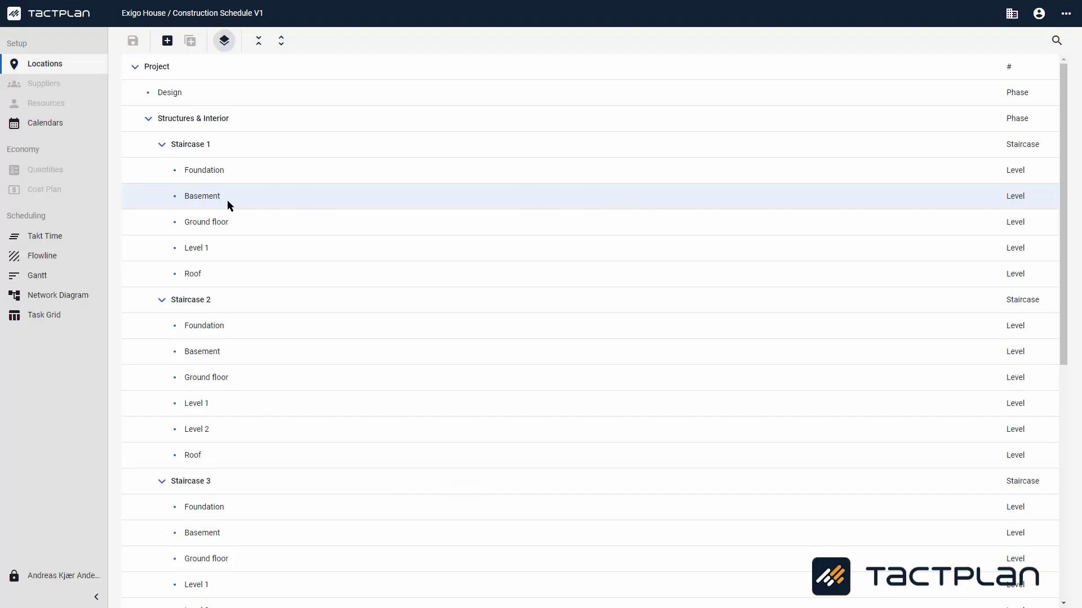
{"action": "left_click", "coordinate": [78, 132]}
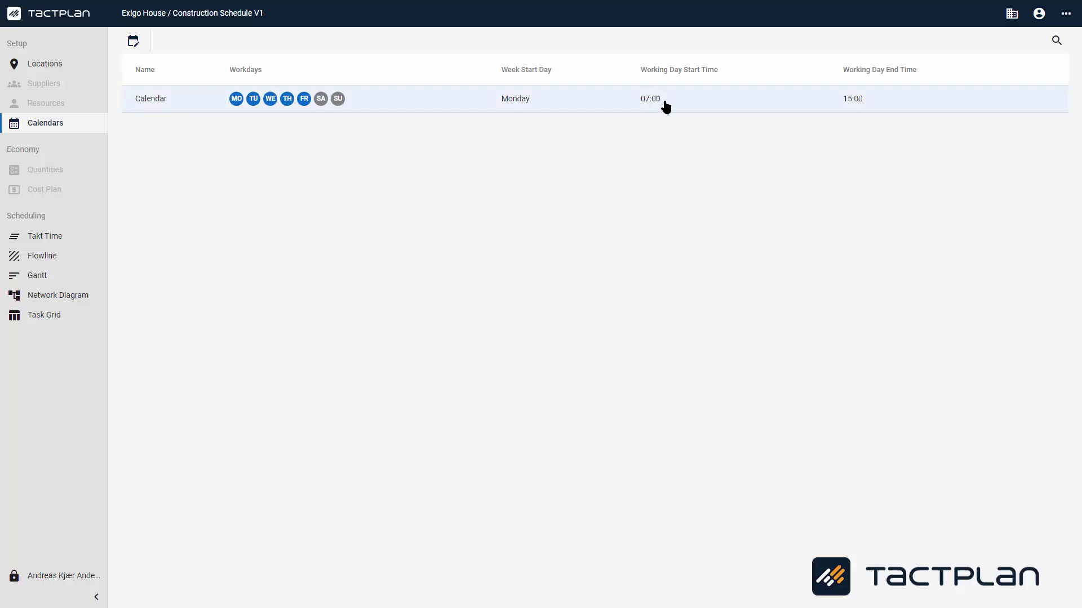
- Create and save a new calendar 'Calendar' with Saturday and Sunday as workdays, ending at 18:00
{"action": "left_click", "coordinate": [134, 41]}
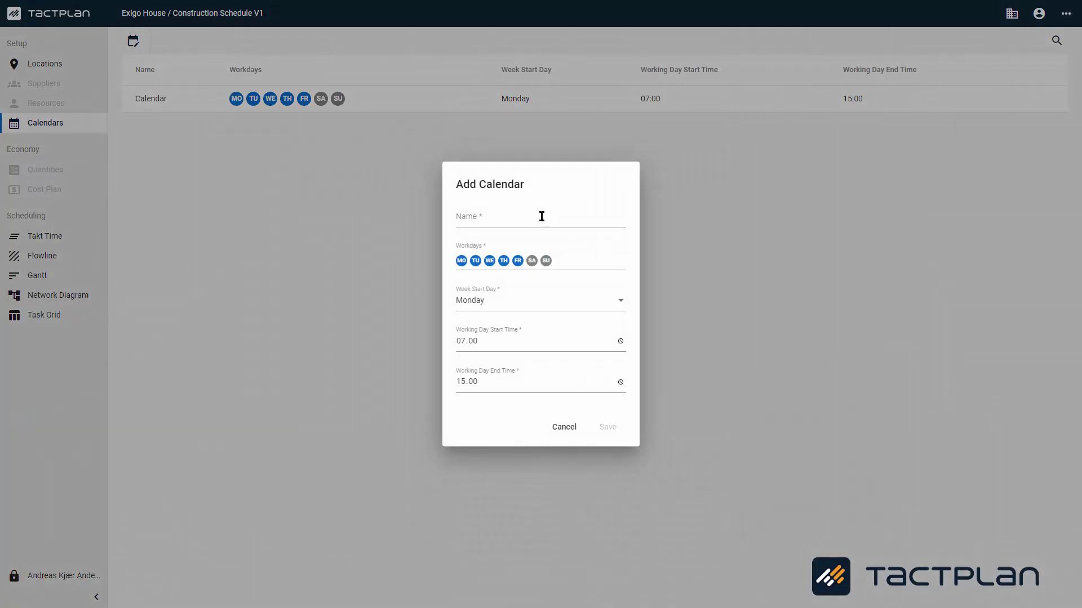
{"action": "left_click", "coordinate": [515, 212]}
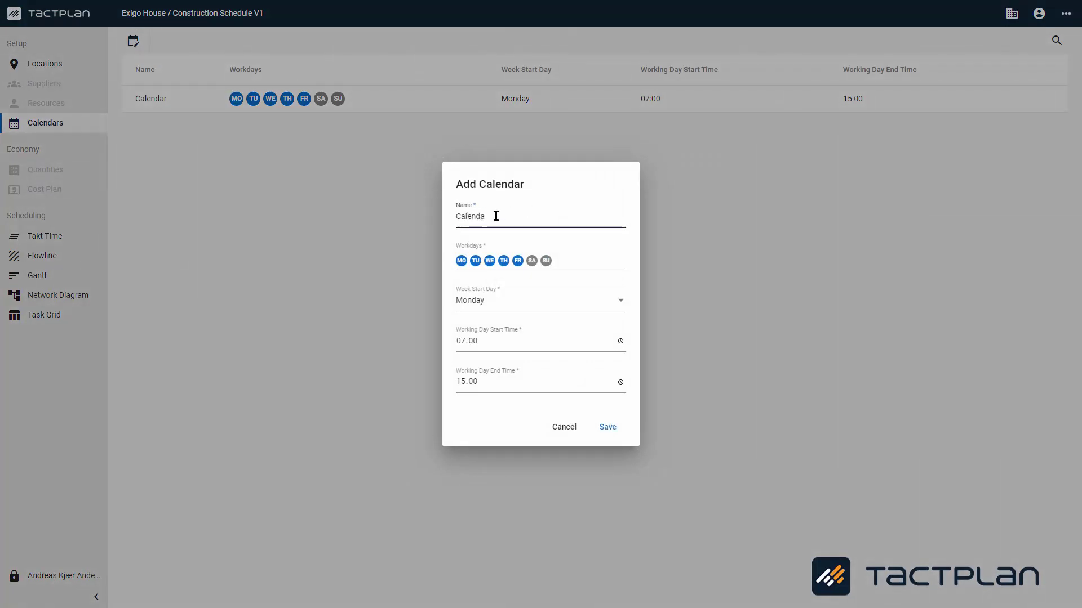
{"action": "left_click", "coordinate": [532, 262]}
{"action": "left_click", "coordinate": [546, 263]}
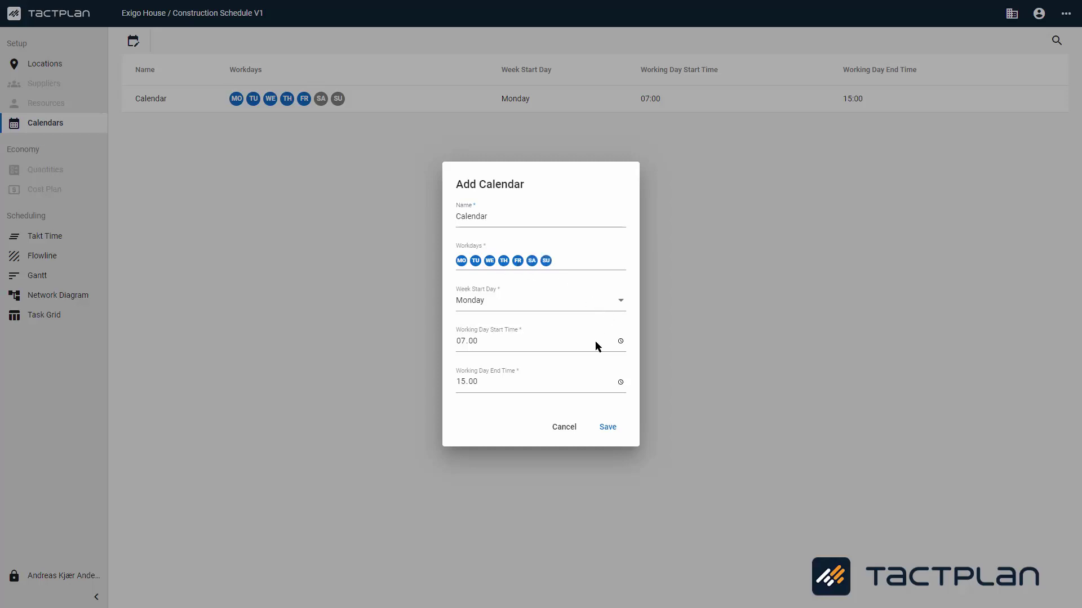
{"action": "left_click", "coordinate": [585, 390]}
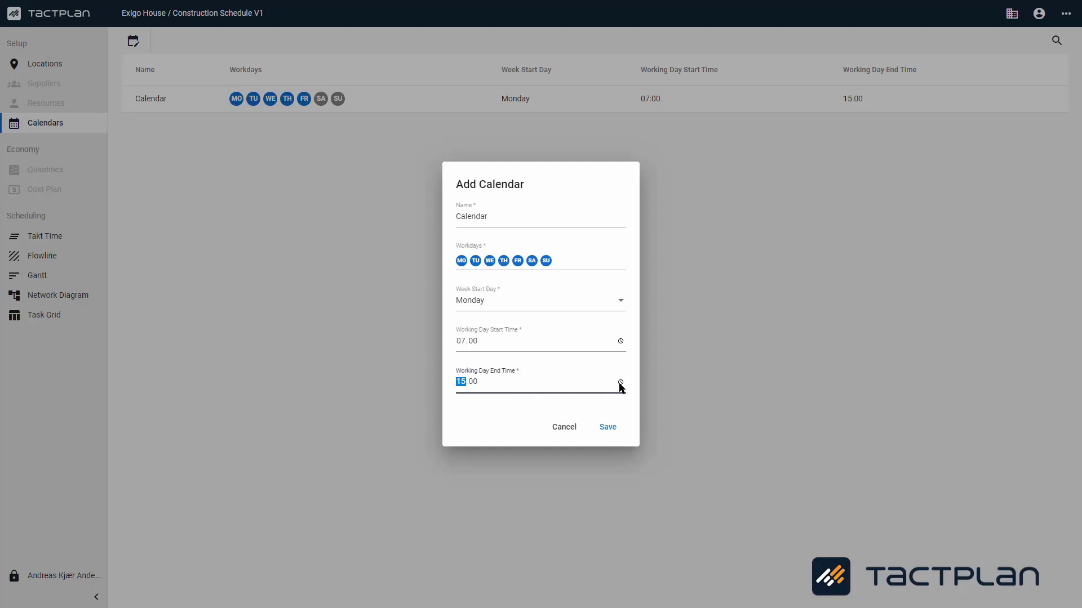
{"action": "left_click", "coordinate": [620, 384]}
{"action": "left_click", "coordinate": [480, 462]}
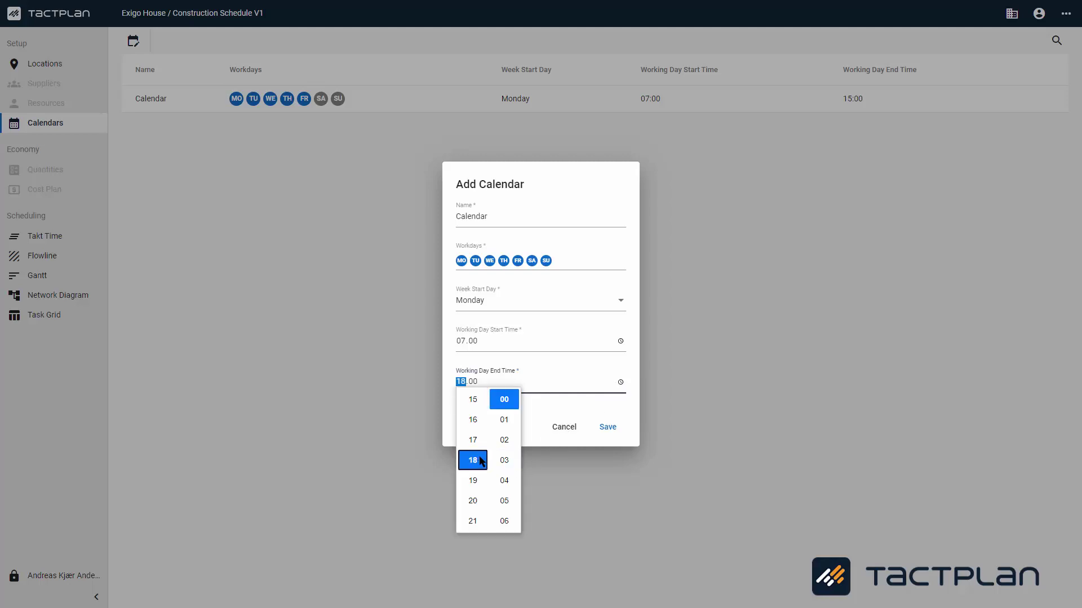
{"action": "left_click", "coordinate": [609, 431]}
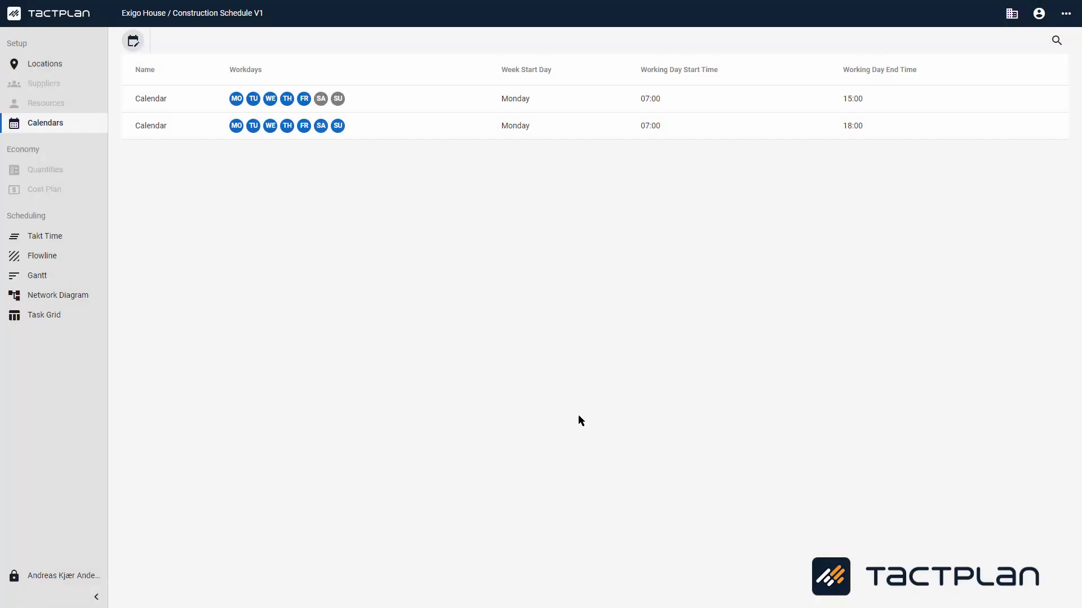